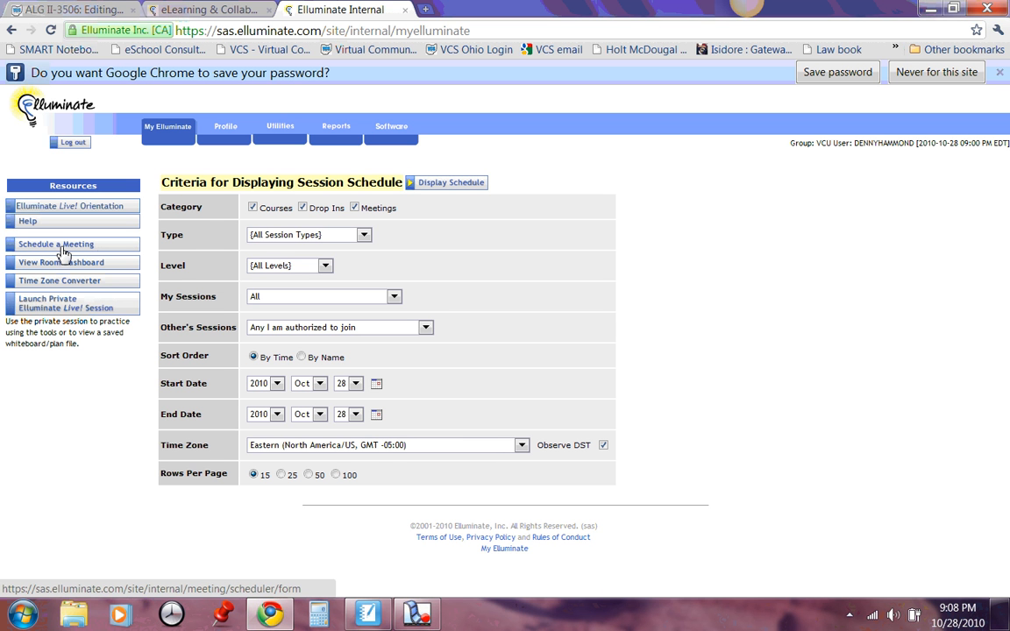
# Start scheduling a new Elluminate meeting and name the session Algebra 2
pyautogui.click(61, 248)
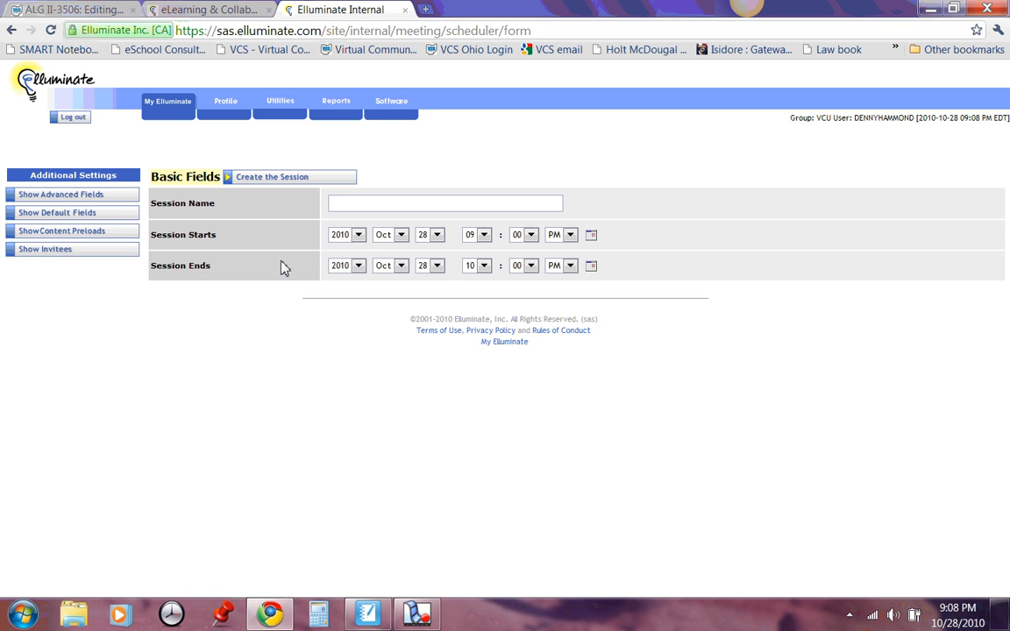
pyautogui.click(355, 204)
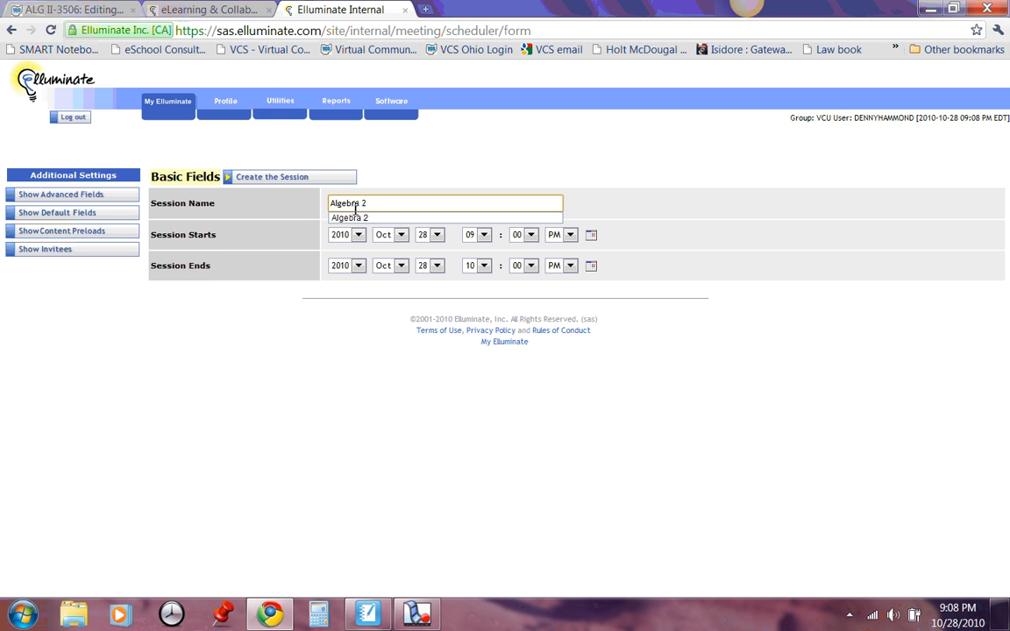
pyautogui.click(408, 174)
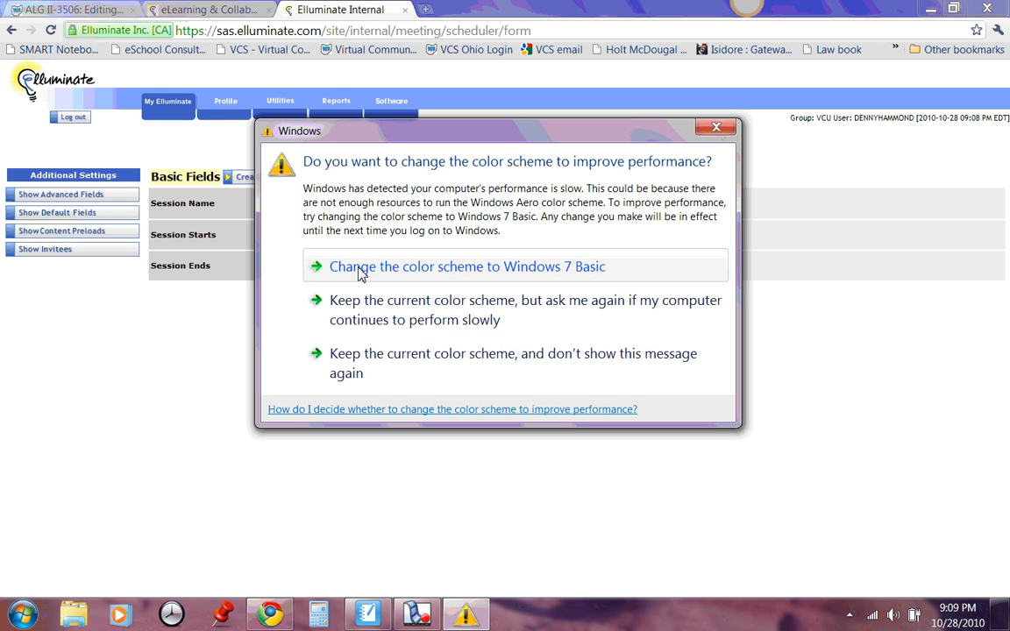
pyautogui.click(717, 128)
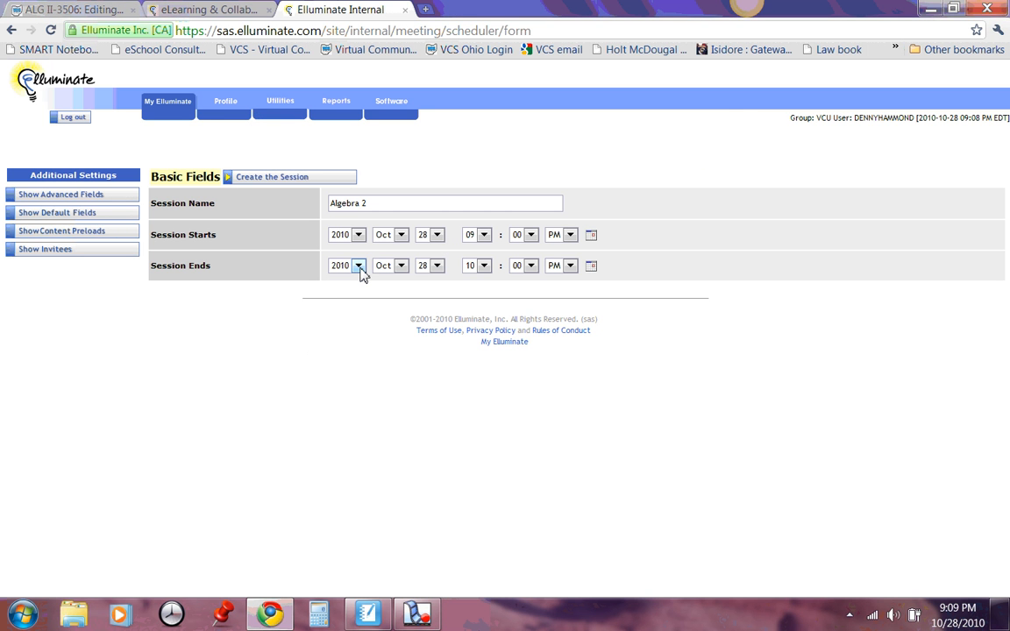
# Set the session's end year to 2011 and create the session
pyautogui.click(359, 266)
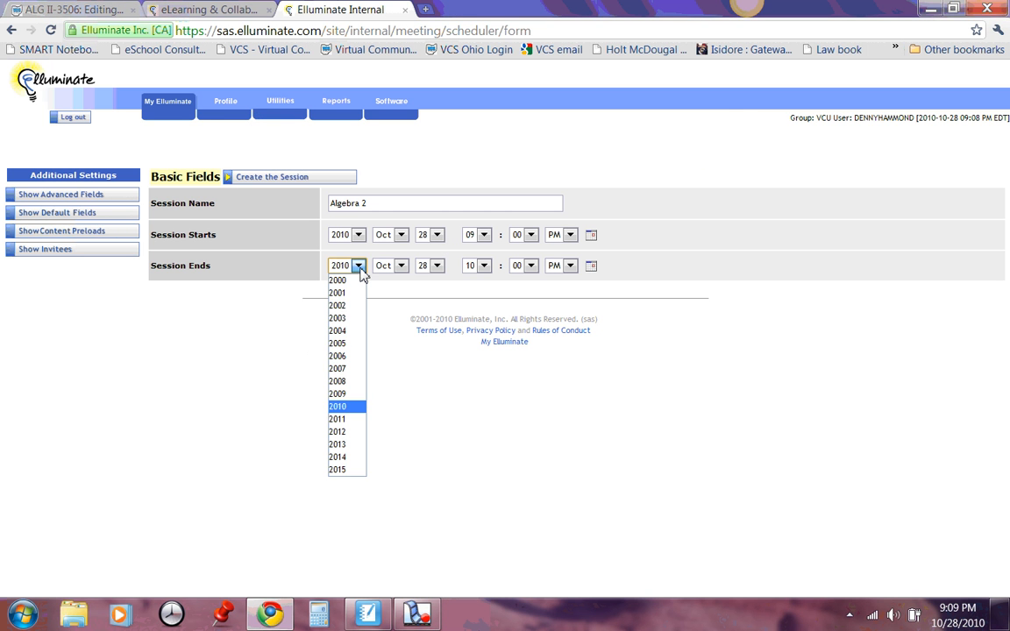
pyautogui.click(347, 421)
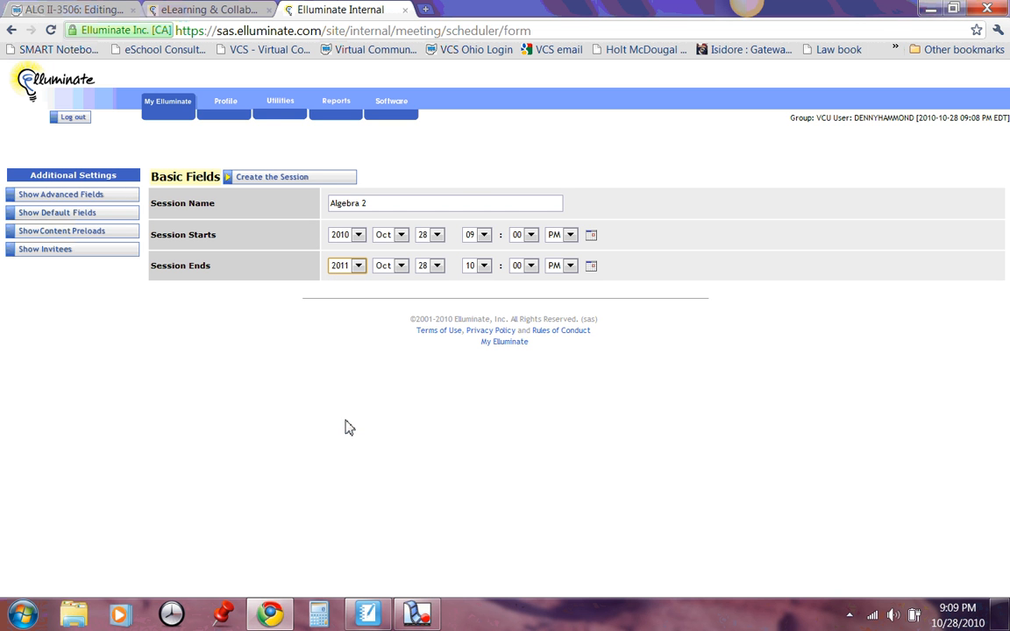
pyautogui.click(457, 293)
pyautogui.click(281, 179)
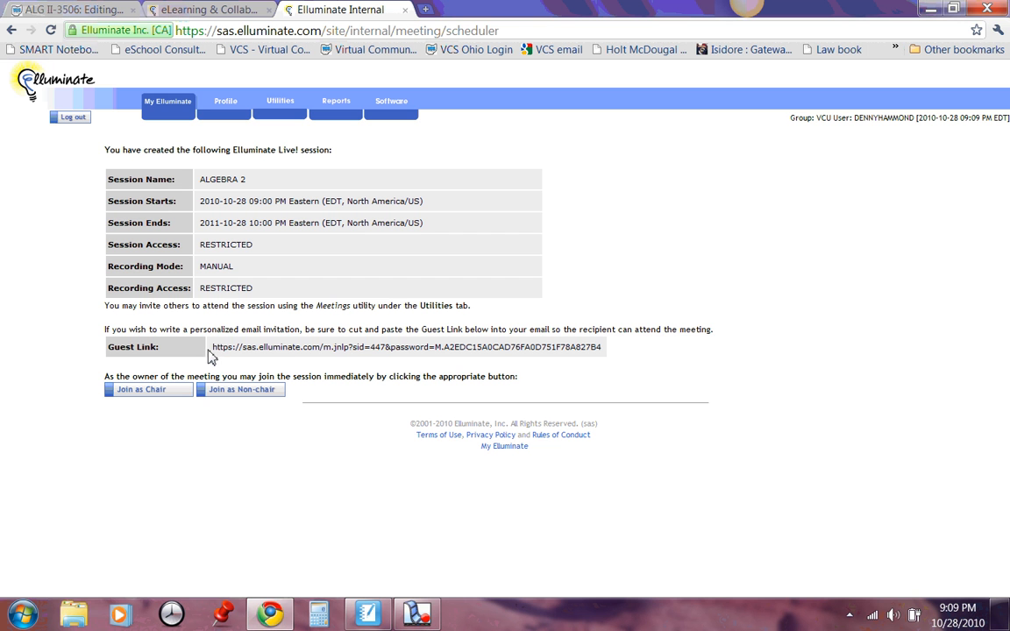
pyautogui.moveTo(213, 350); pyautogui.dragTo(602, 353)
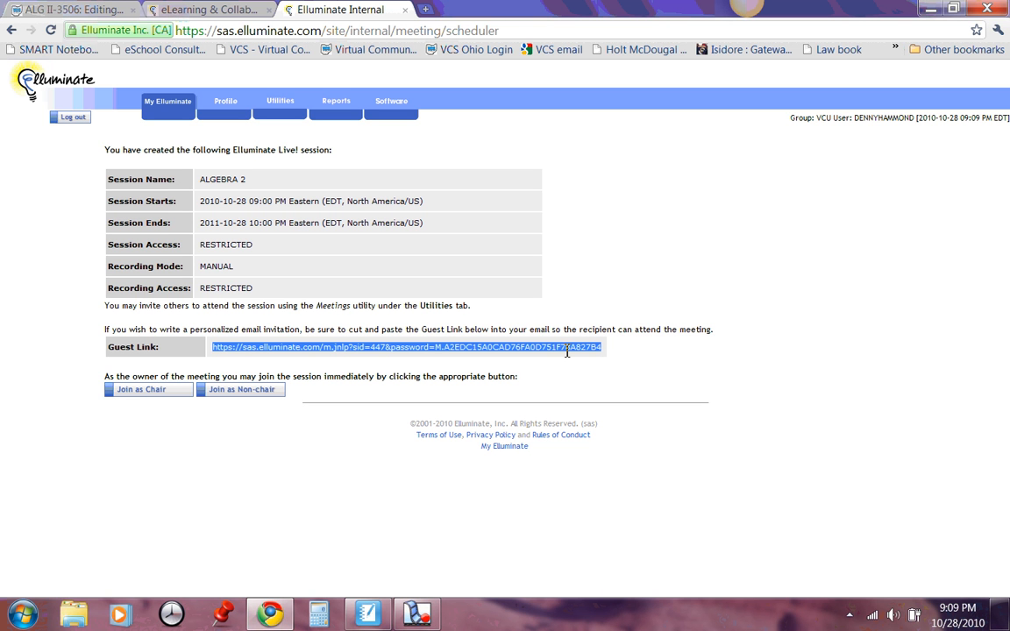
pyautogui.click(618, 350)
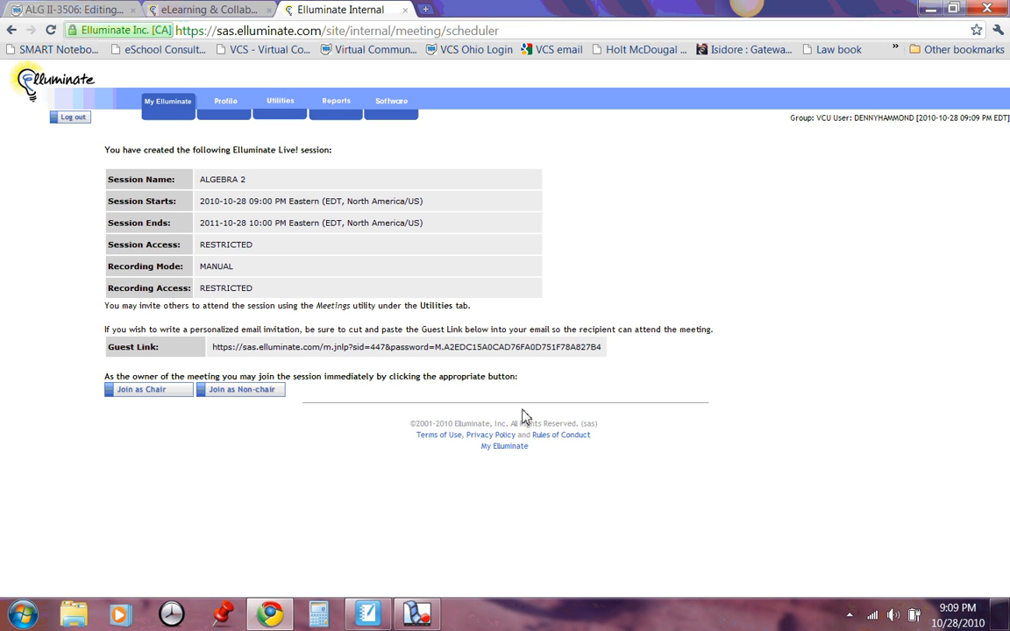
pyautogui.click(80, 11)
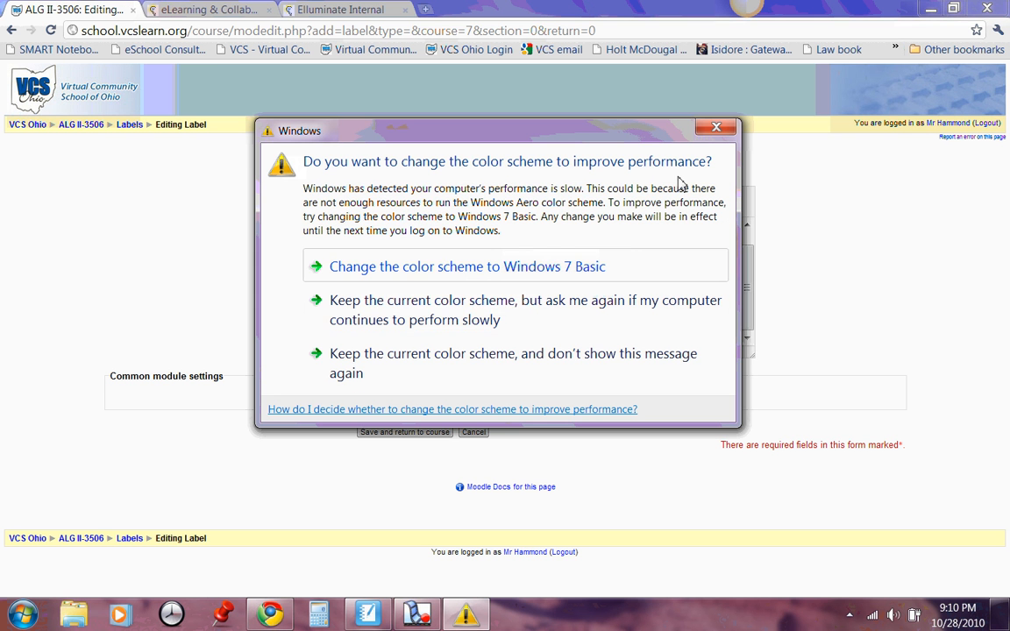
pyautogui.click(714, 132)
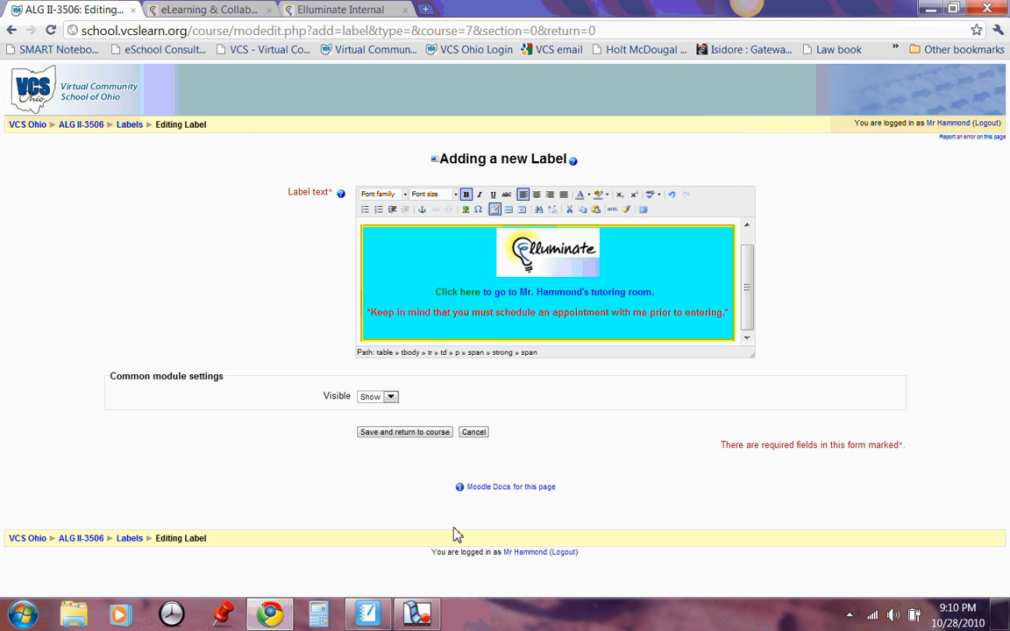
pyautogui.click(419, 607)
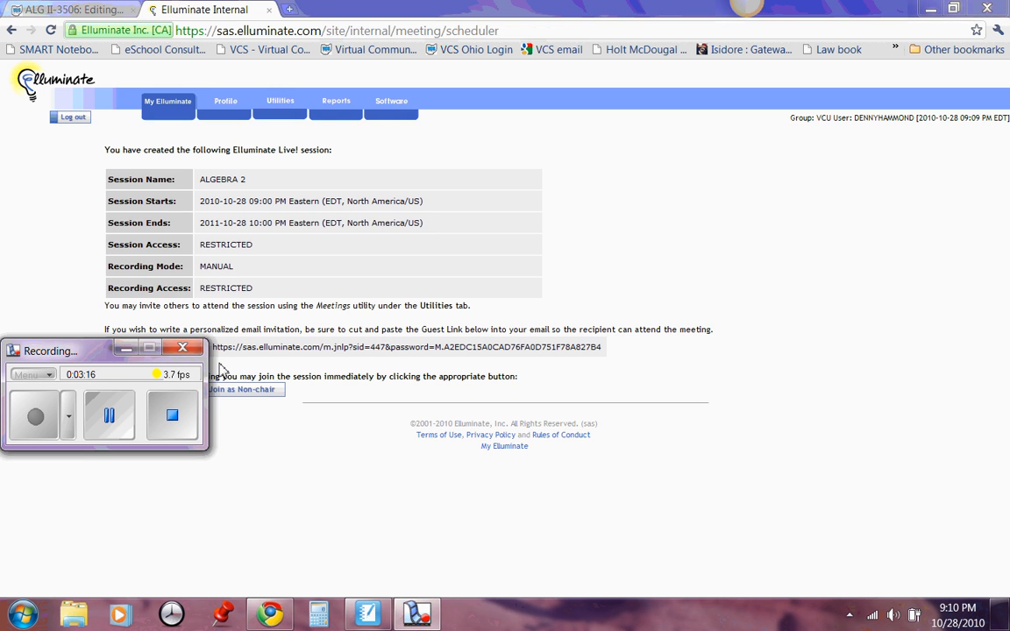
pyautogui.click(127, 350)
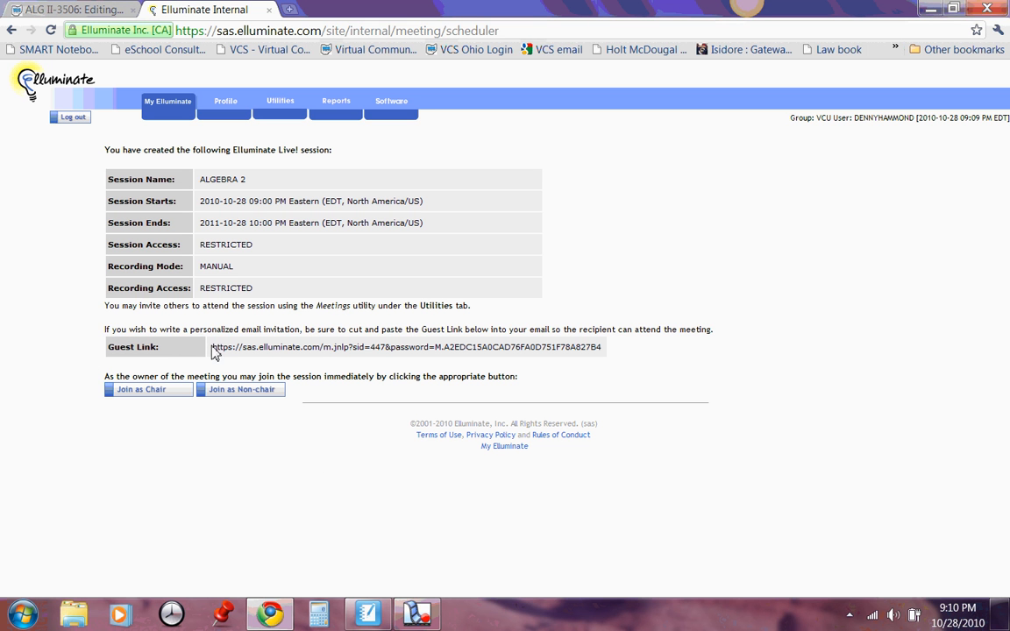
# Copy the full guest link of the newly created Algebra 2 session
pyautogui.moveTo(213, 349); pyautogui.dragTo(600, 348)
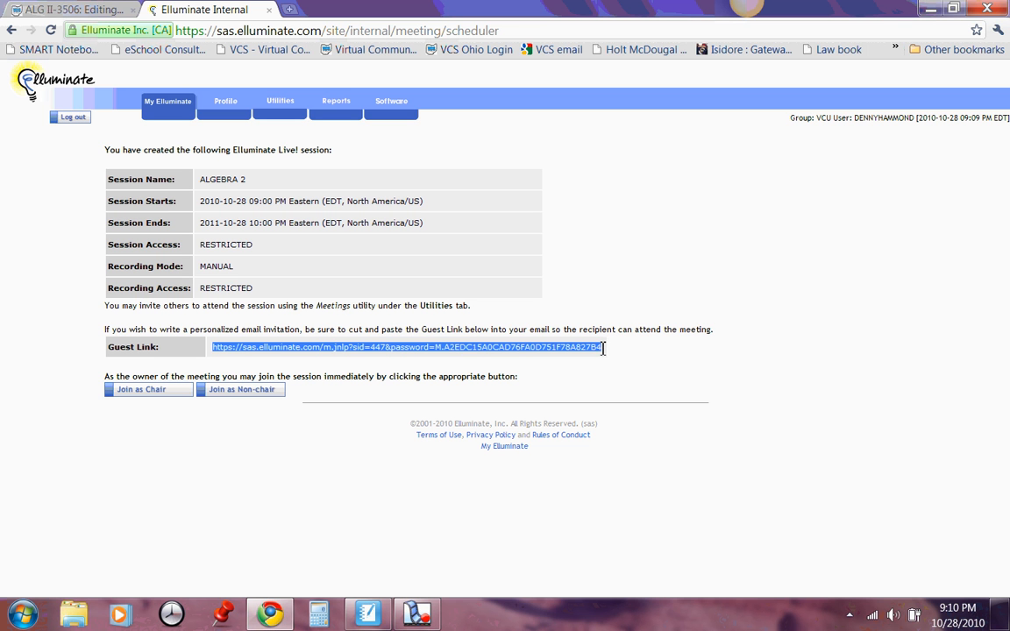
pyautogui.rightClick(366, 351)
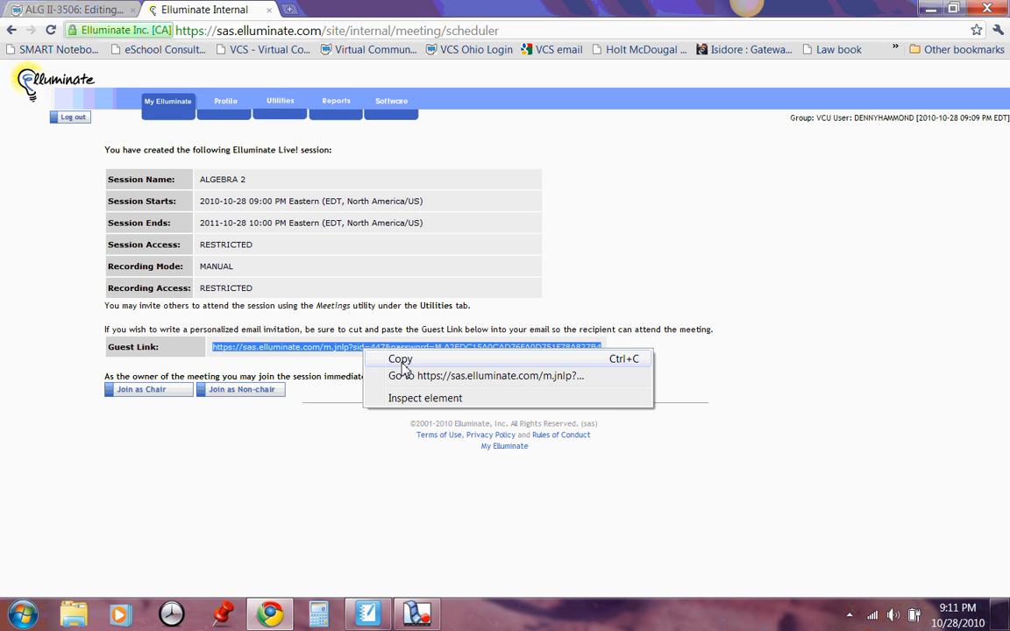
pyautogui.click(402, 360)
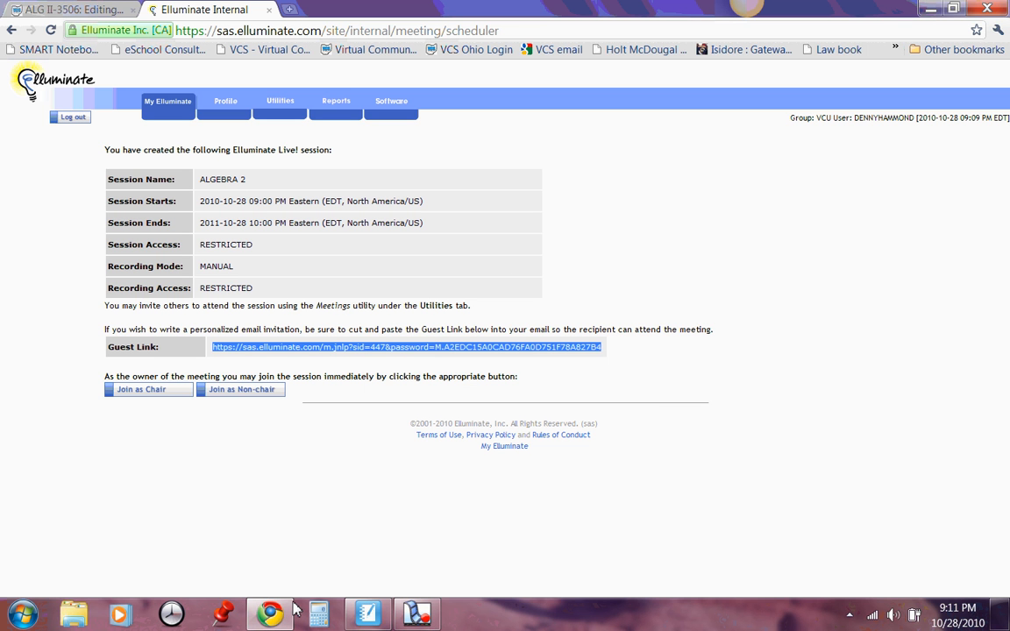
# In the course's new label, link the words "Click here" by pasting the guest link as Link URL, with the target set to open in a new window
pyautogui.moveTo(268, 621)
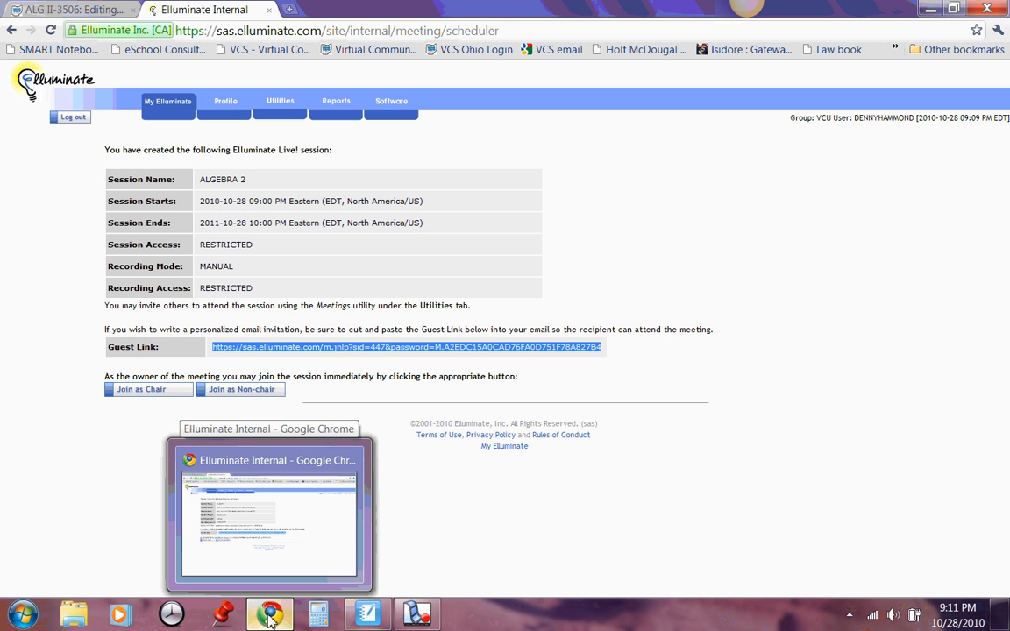
pyautogui.click(79, 11)
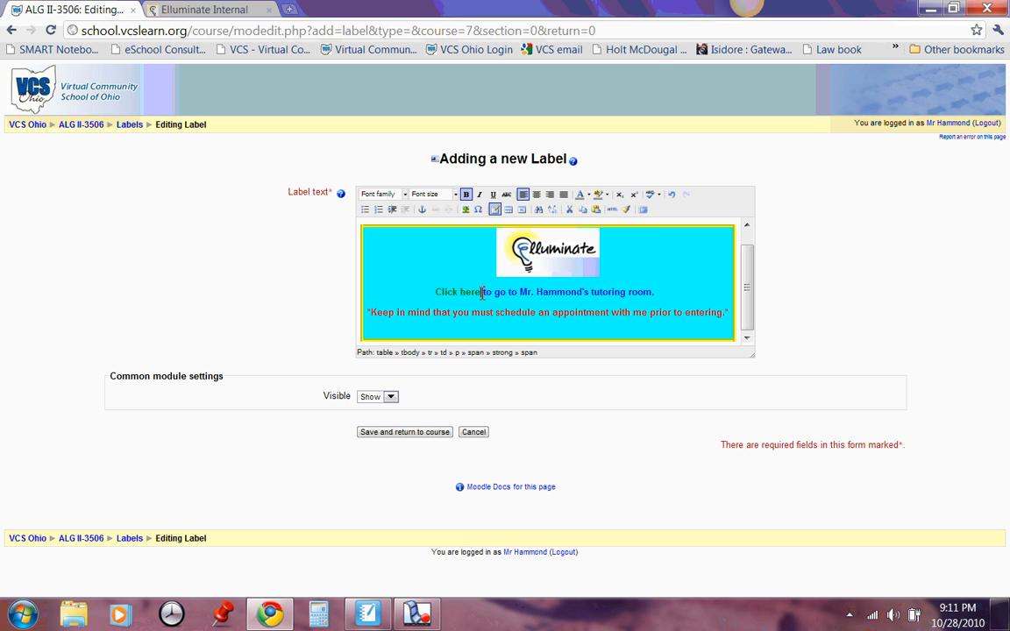
pyautogui.moveTo(482, 293); pyautogui.dragTo(435, 293)
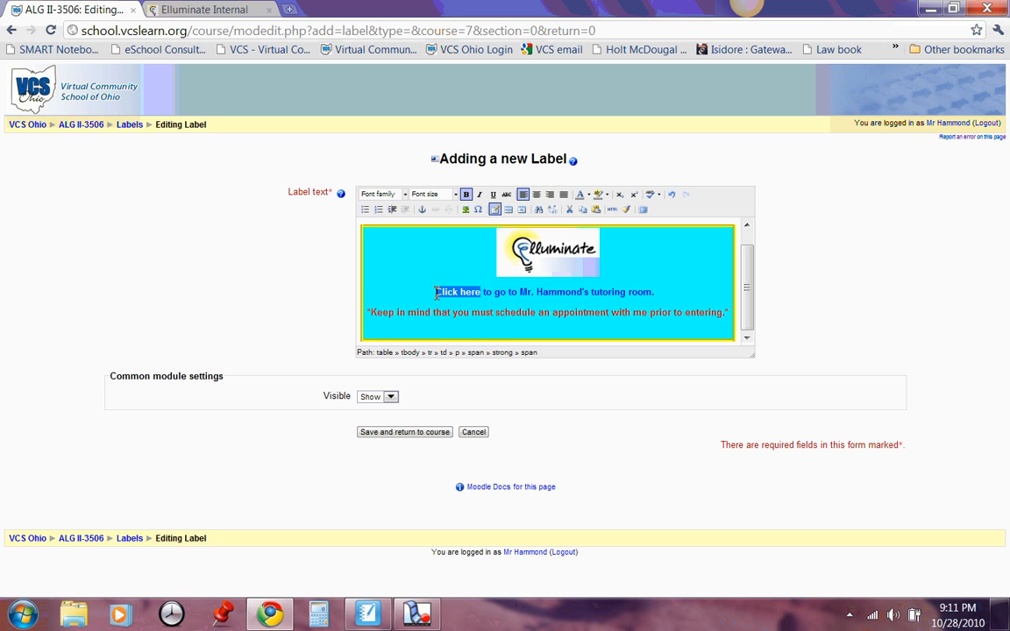
pyautogui.click(437, 214)
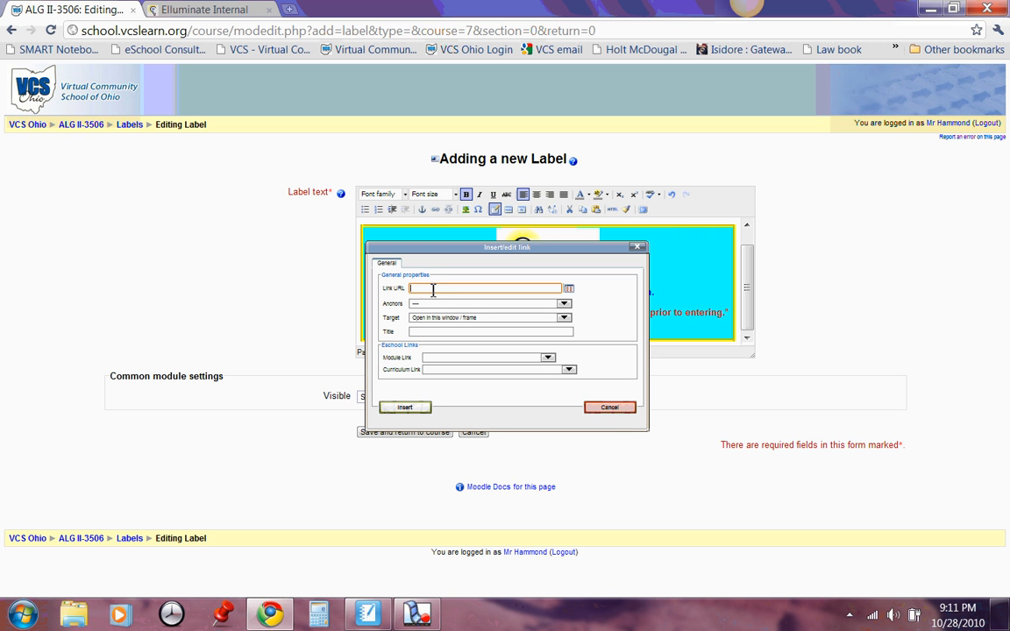
pyautogui.rightClick(432, 290)
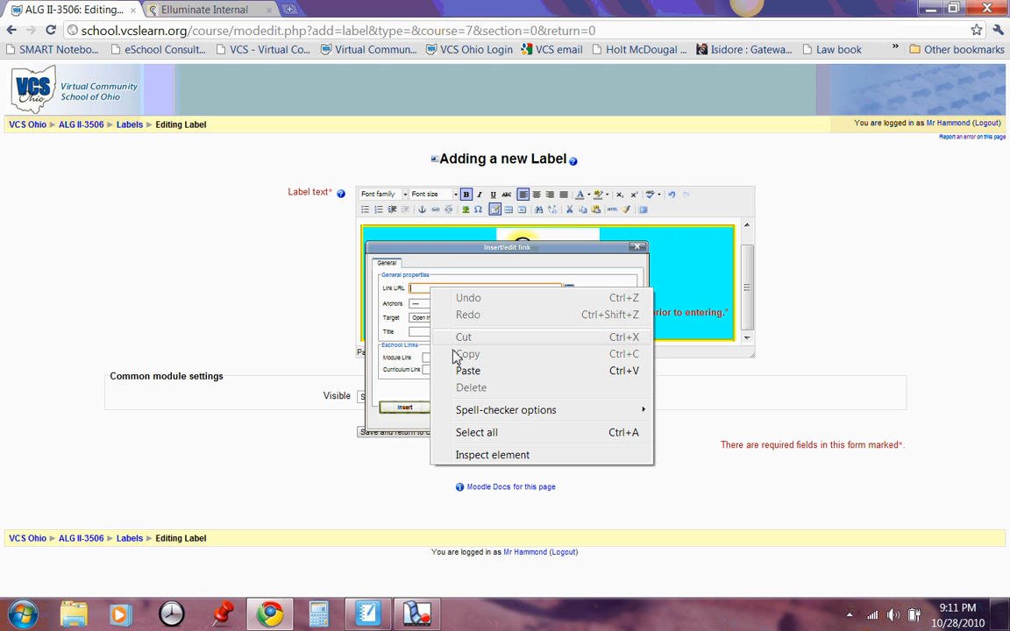
pyautogui.click(469, 371)
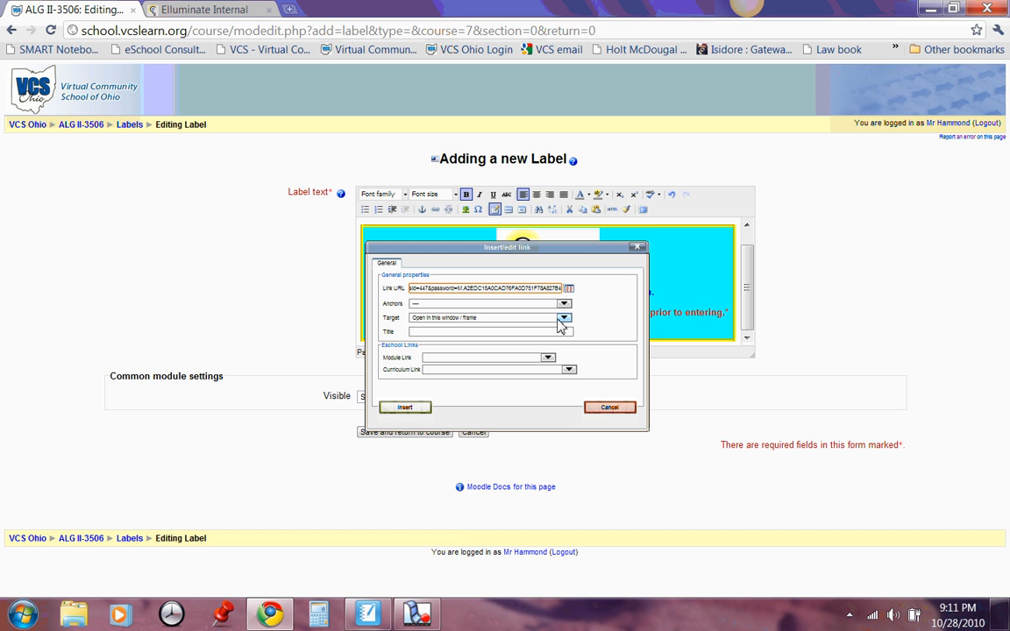
pyautogui.click(565, 321)
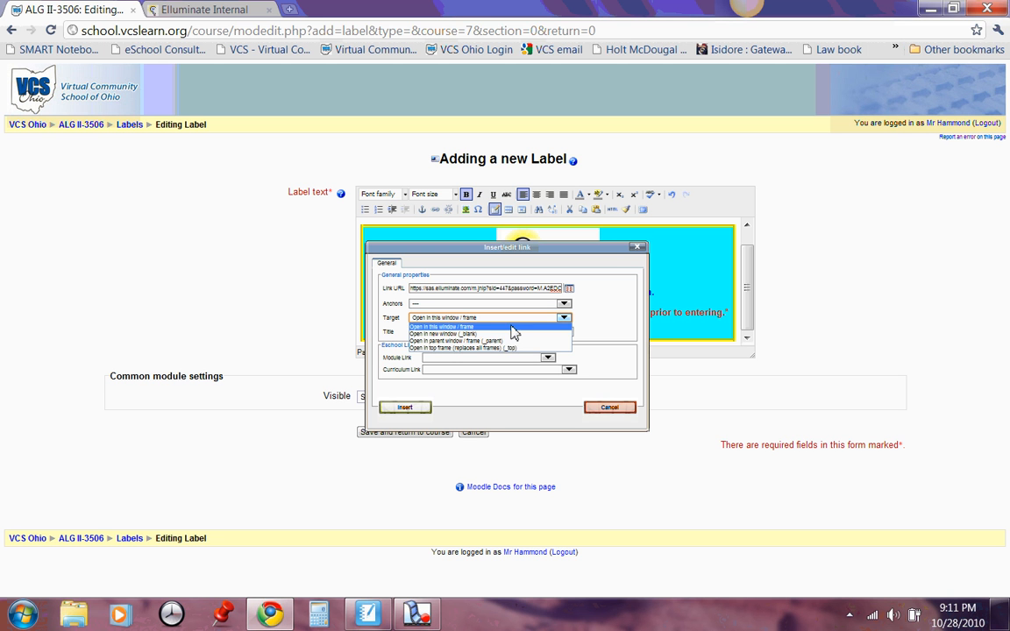
pyautogui.click(457, 334)
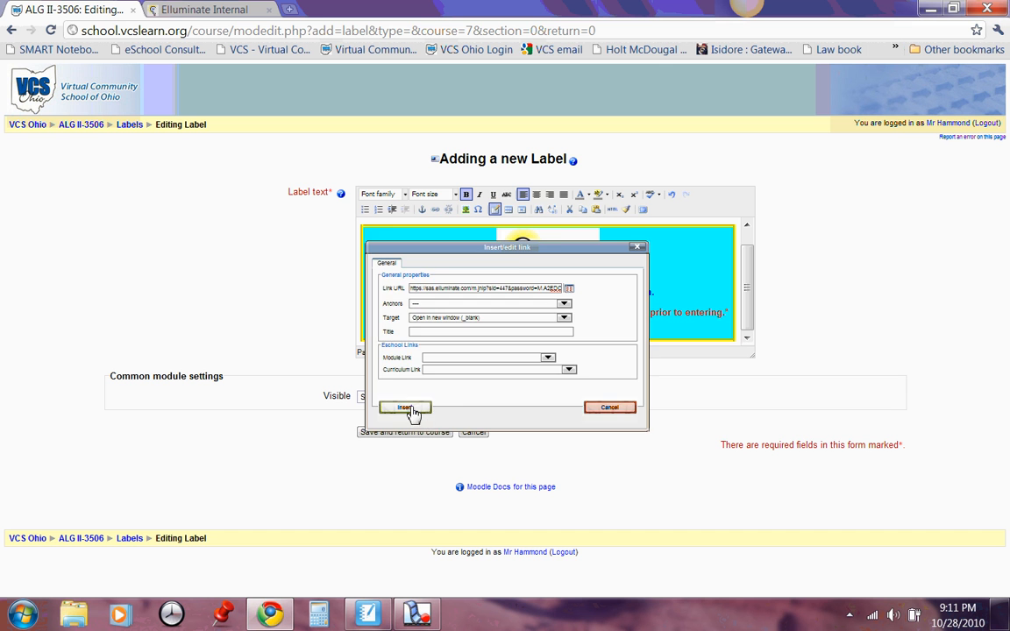
pyautogui.click(411, 408)
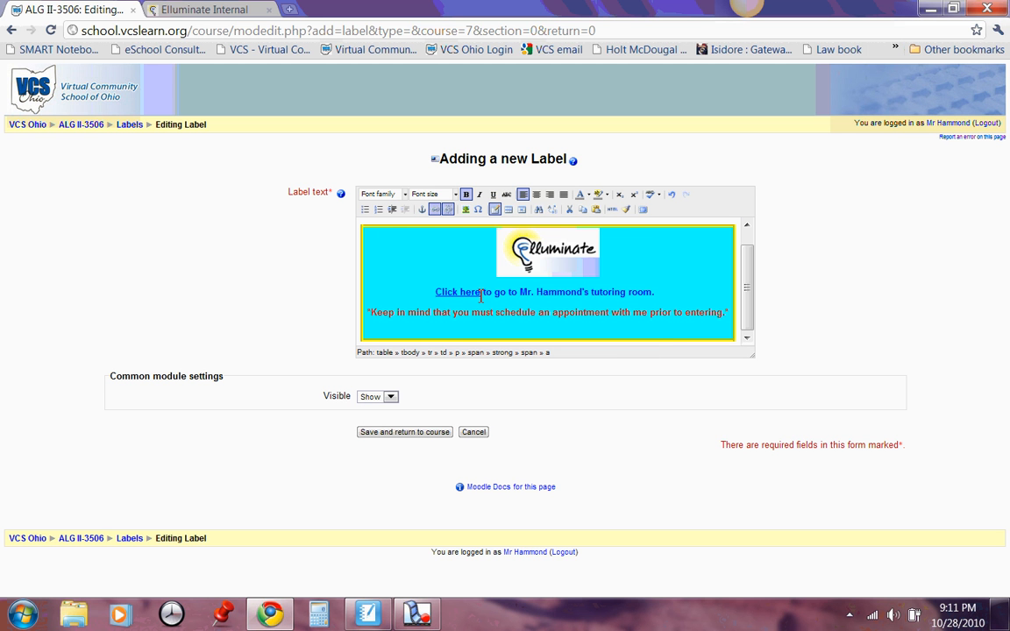
# Save the label with the tutoring room link and return to the course
pyautogui.moveTo(481, 295); pyautogui.dragTo(437, 296)
pyautogui.click(486, 295)
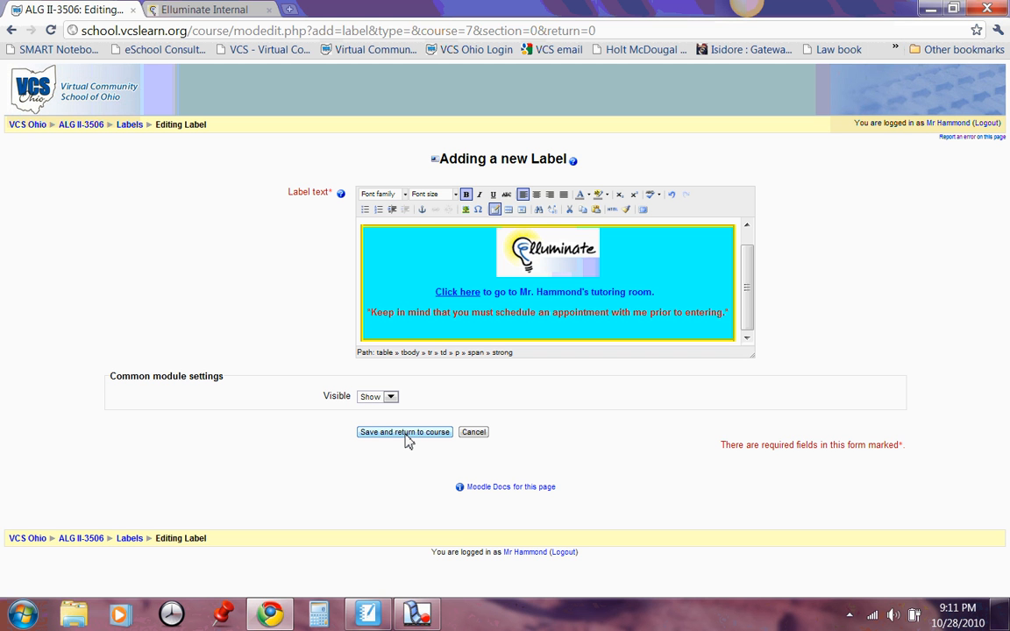
pyautogui.click(406, 433)
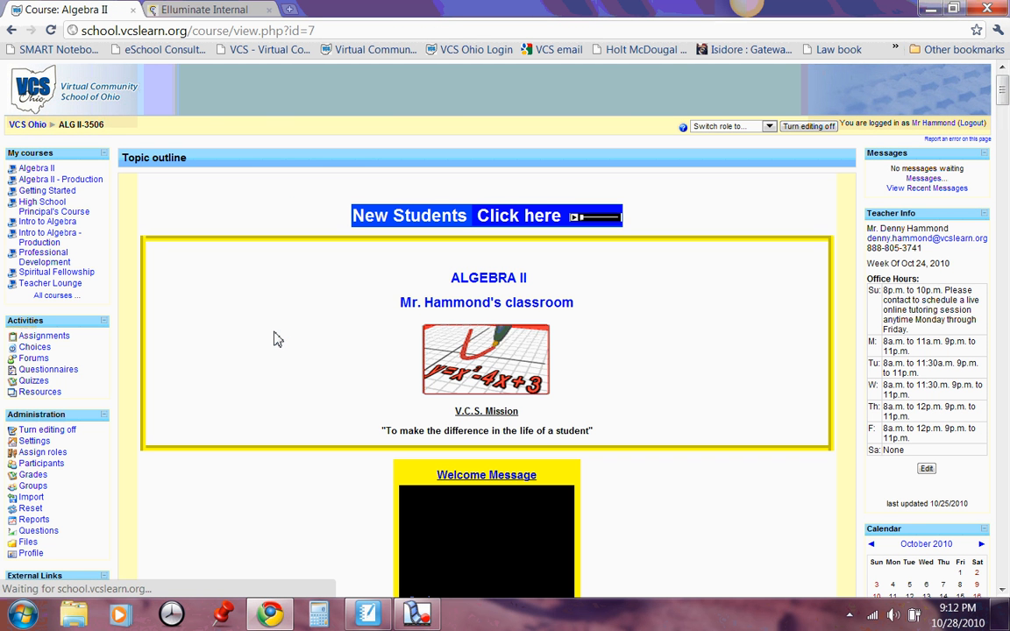
# Insert another label resource in the course section that holds the Elluminate tutoring room label
pyautogui.scroll(-5, 274, 338)
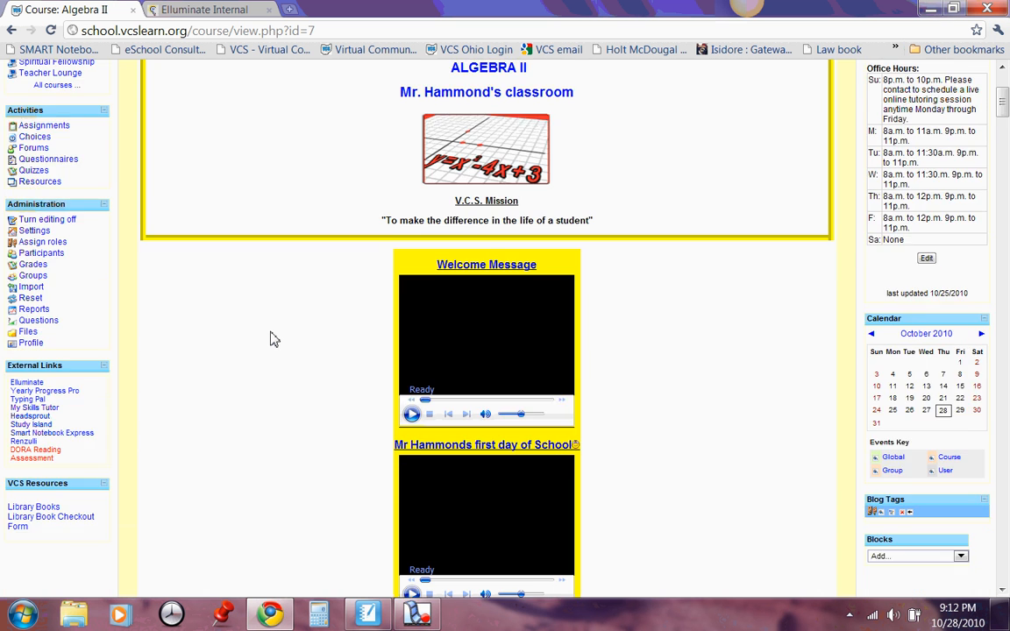
pyautogui.scroll(-3, 269, 339)
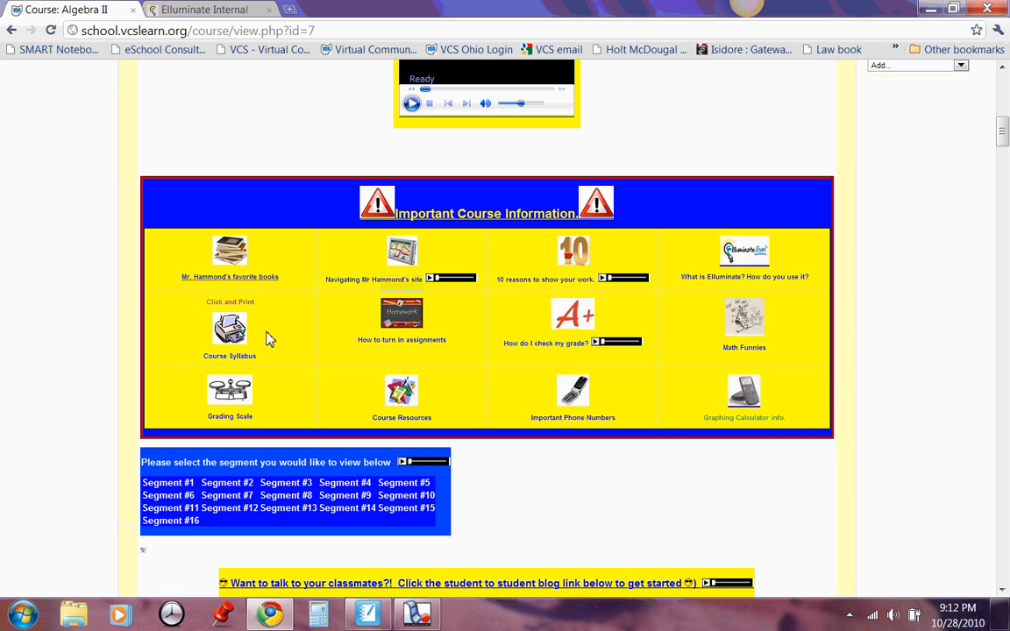
pyautogui.scroll(-1, 509, 386)
pyautogui.scroll(-1, 512, 387)
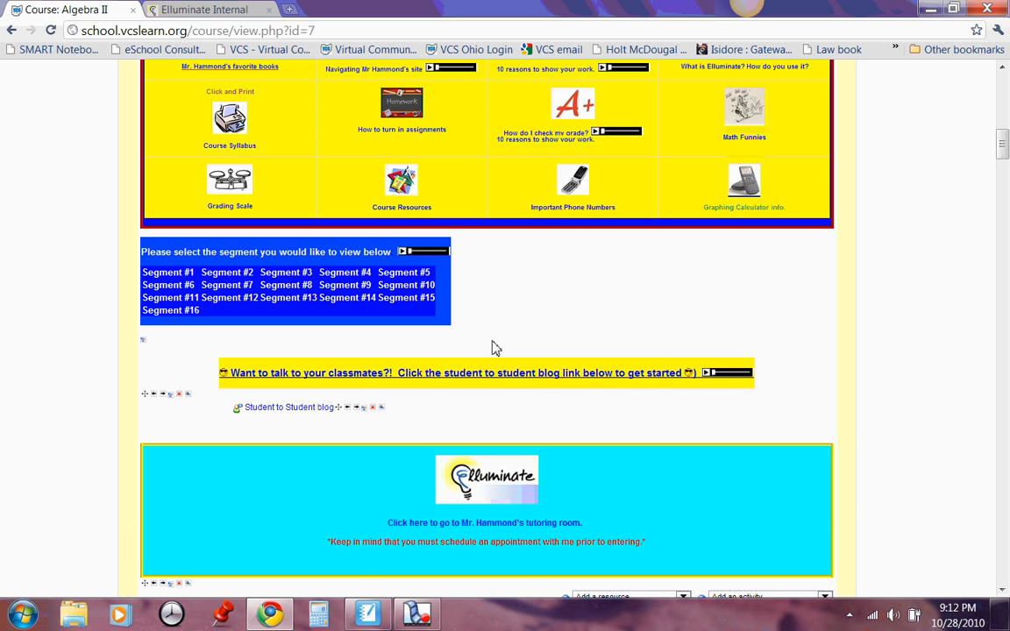
pyautogui.scroll(-2, 495, 348)
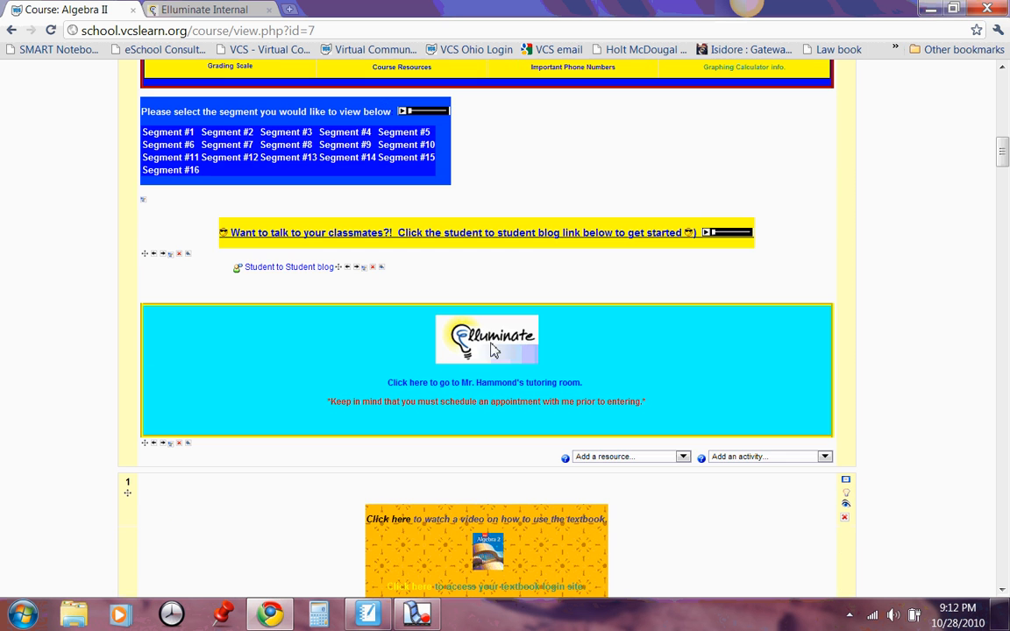
pyautogui.scroll(-2, 310, 389)
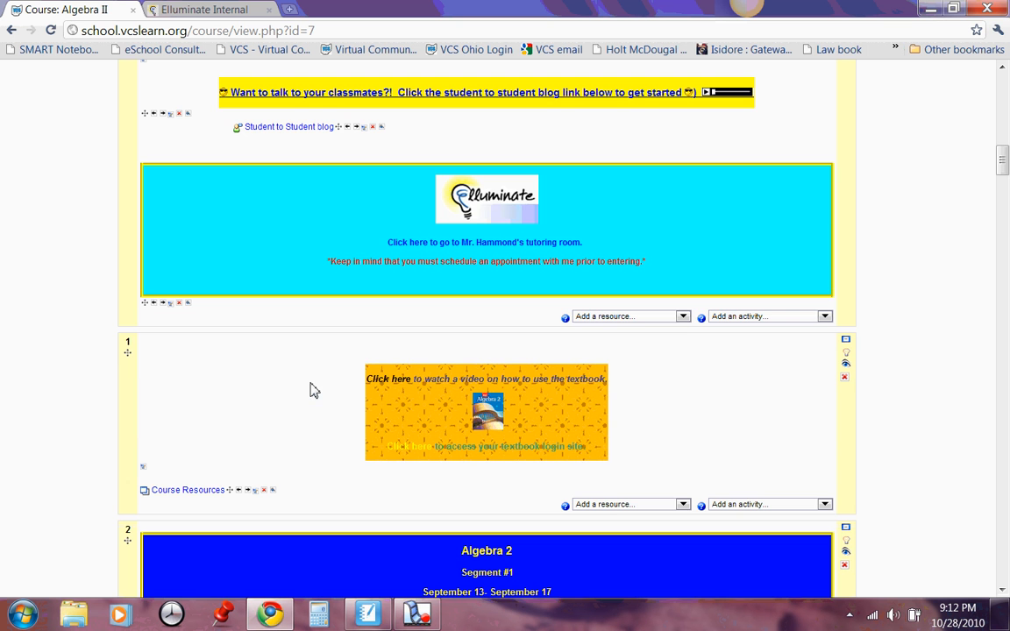
pyautogui.click(683, 317)
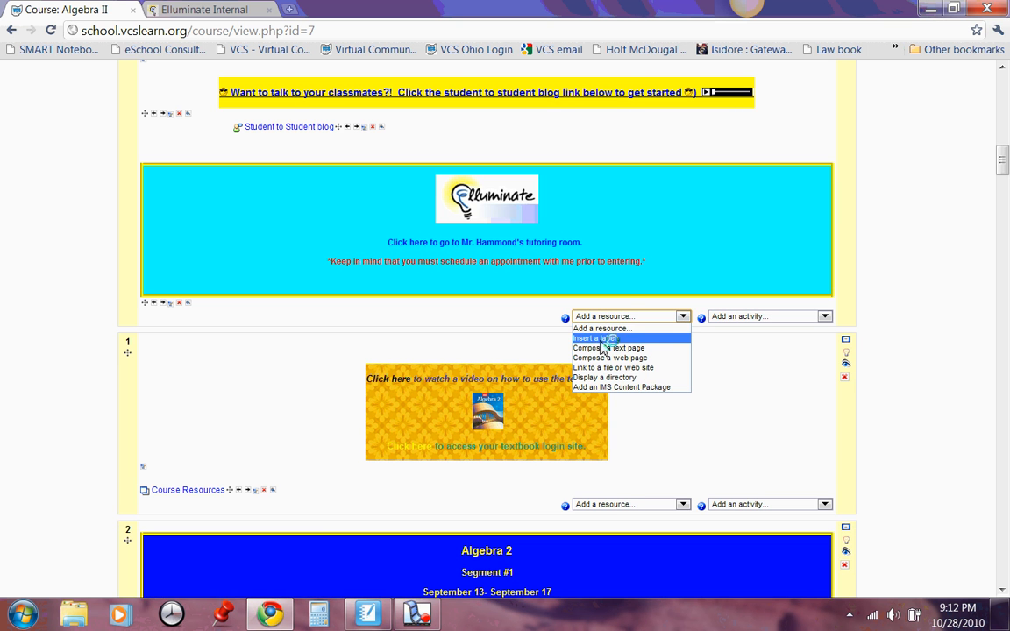
pyautogui.click(600, 339)
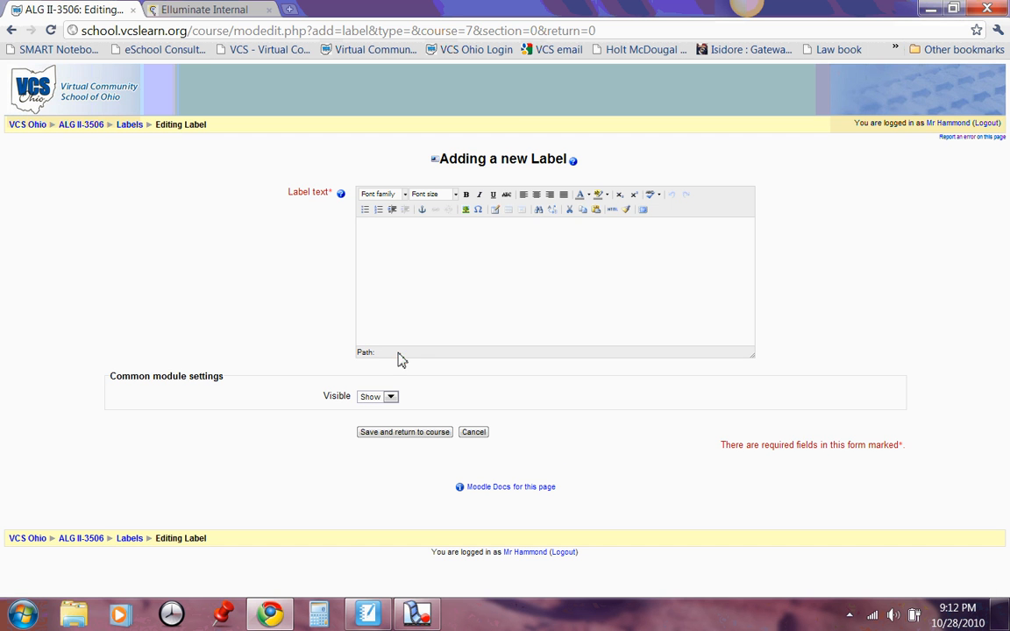
# Enter "Click here for moderator." as the new label's text and set its visibility to Hide, dismissing the Windows color scheme prompt
pyautogui.click(383, 231)
pyautogui.write('Click here  for moderat')
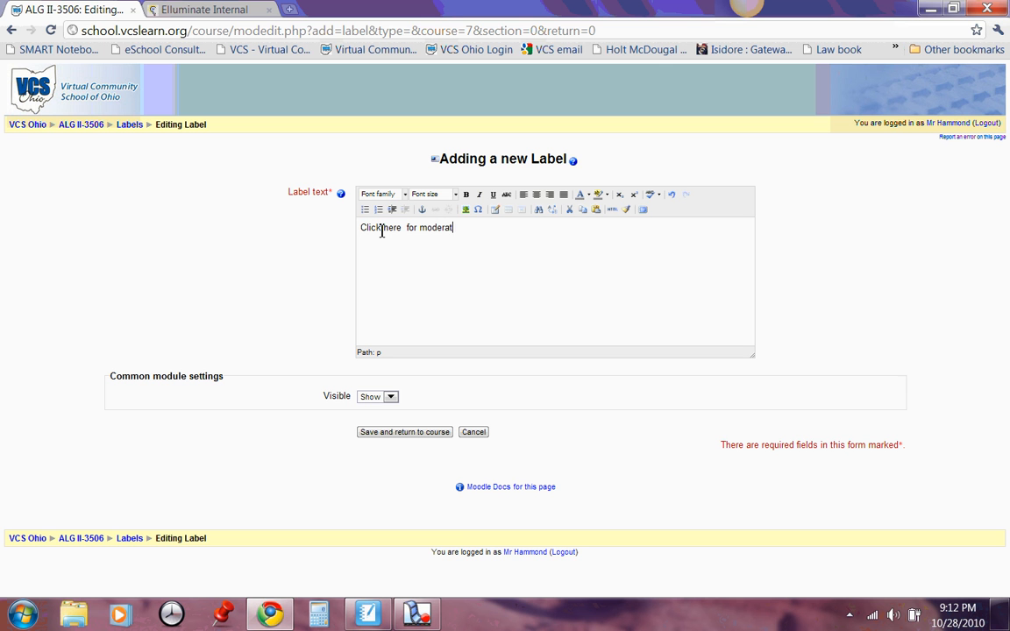
pyautogui.write('or.')
pyautogui.click(391, 397)
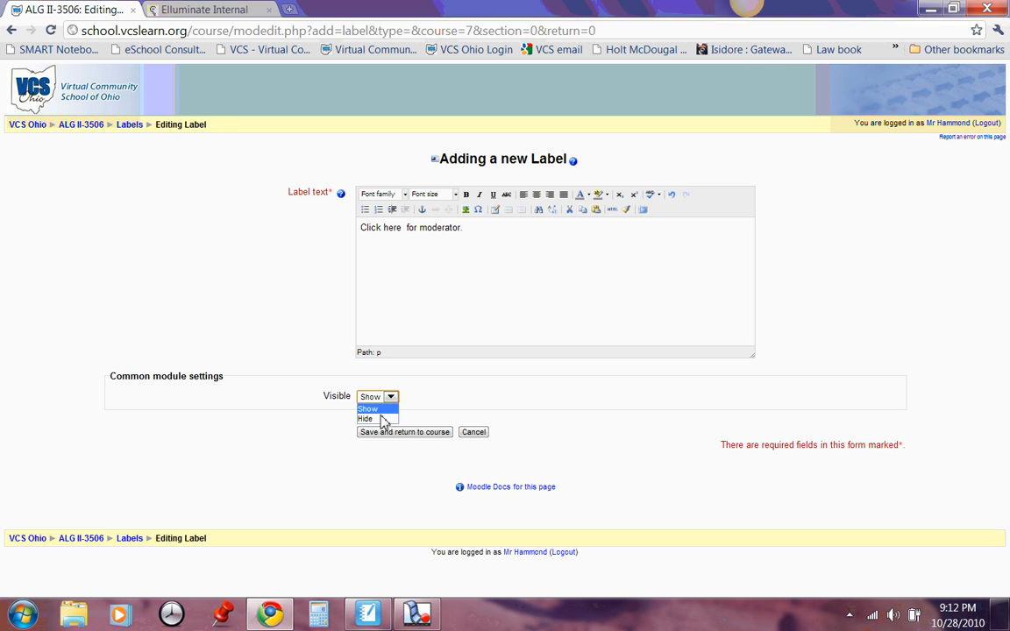
pyautogui.click(379, 417)
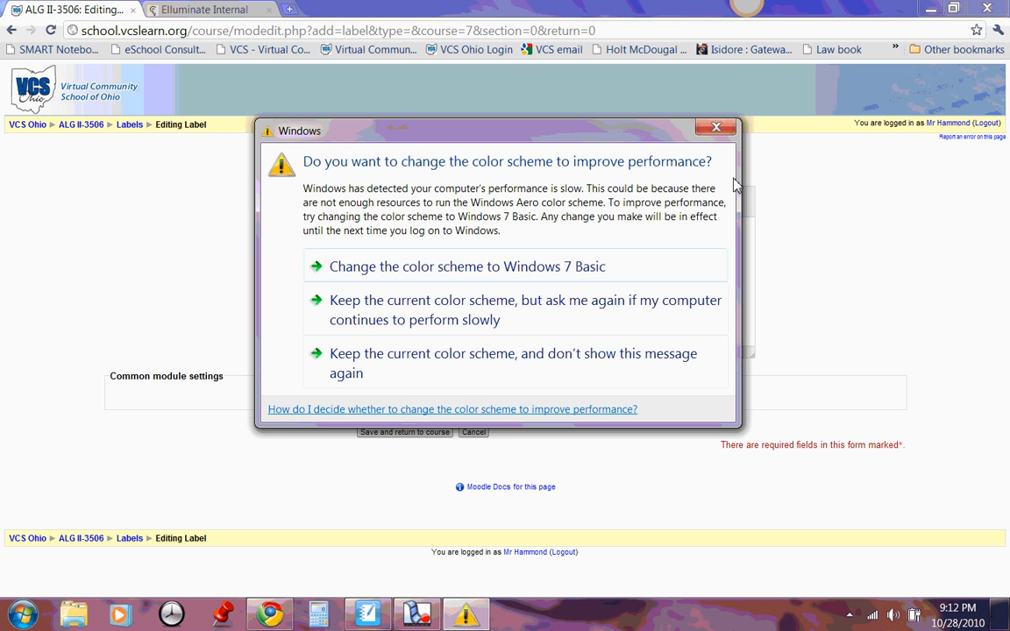
pyautogui.click(716, 129)
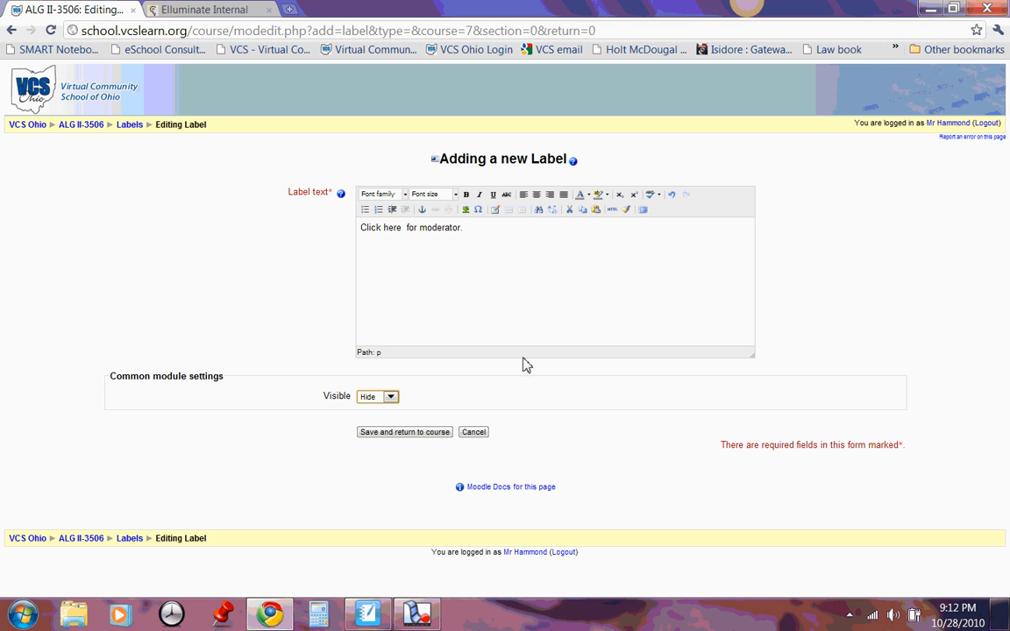
pyautogui.click(479, 397)
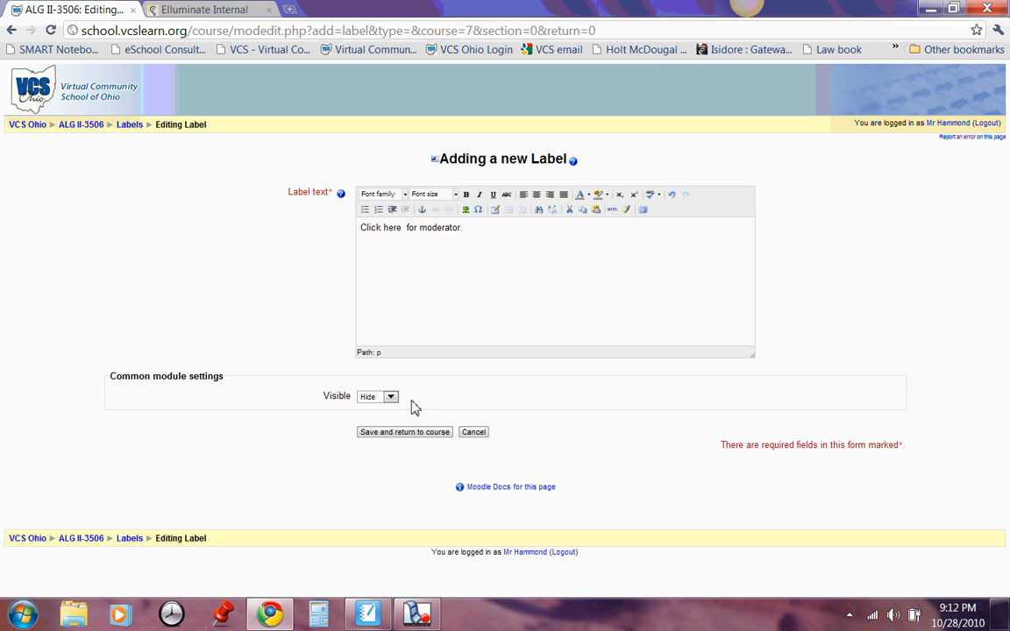
# Copy the link address of the Join as Chair option from the created Algebra 2 session in Elluminate
pyautogui.click(204, 10)
pyautogui.click(244, 440)
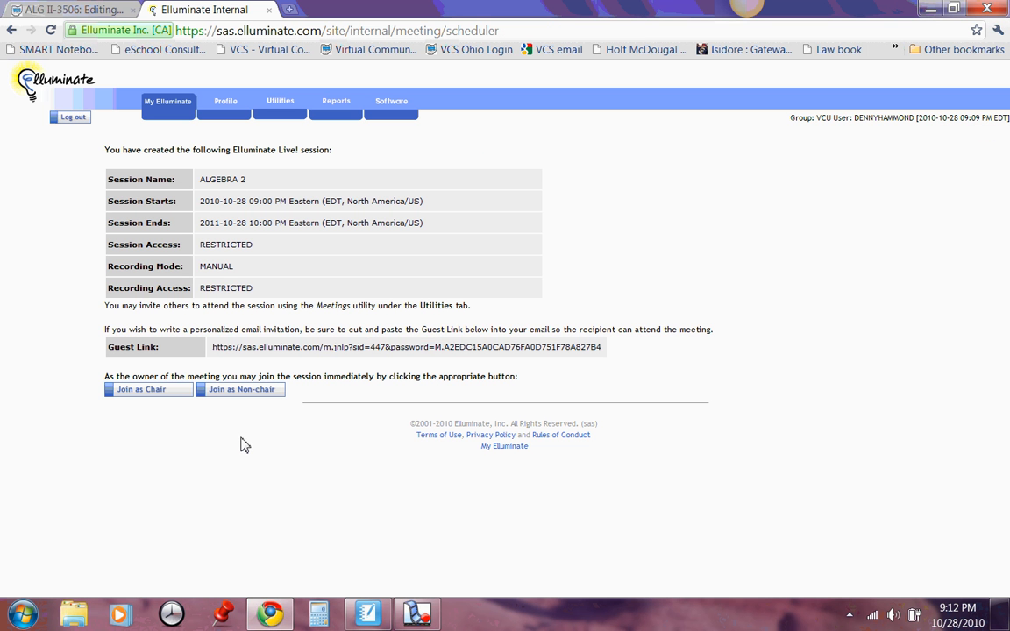
pyautogui.rightClick(149, 394)
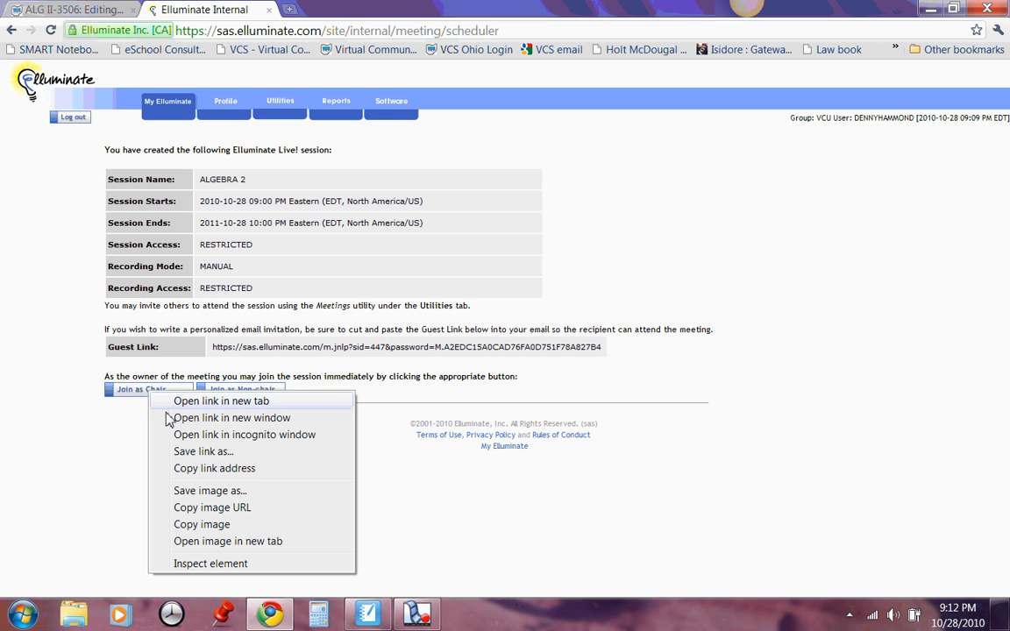
pyautogui.click(215, 469)
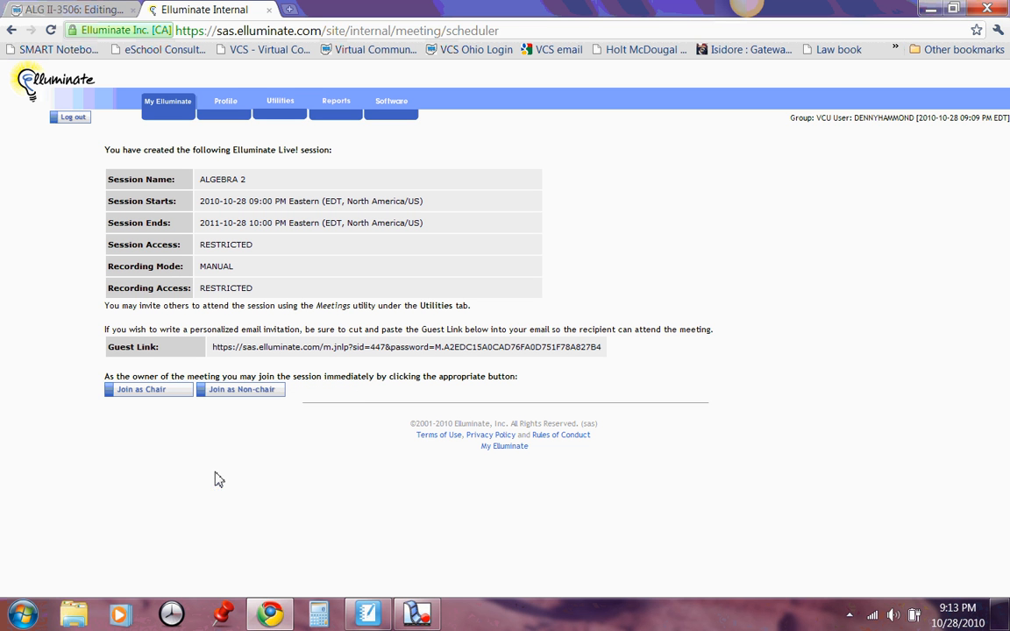
# In the moderator label, link the words "Click here" to the copied chair link, with the target set to open in a new window
pyautogui.click(70, 10)
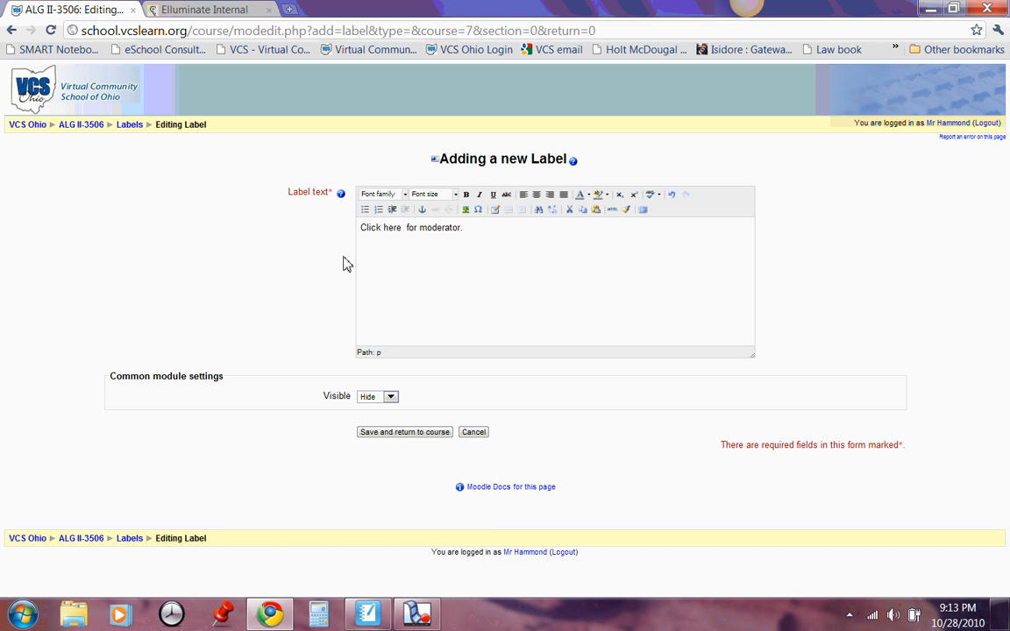
pyautogui.moveTo(402, 228); pyautogui.dragTo(331, 200)
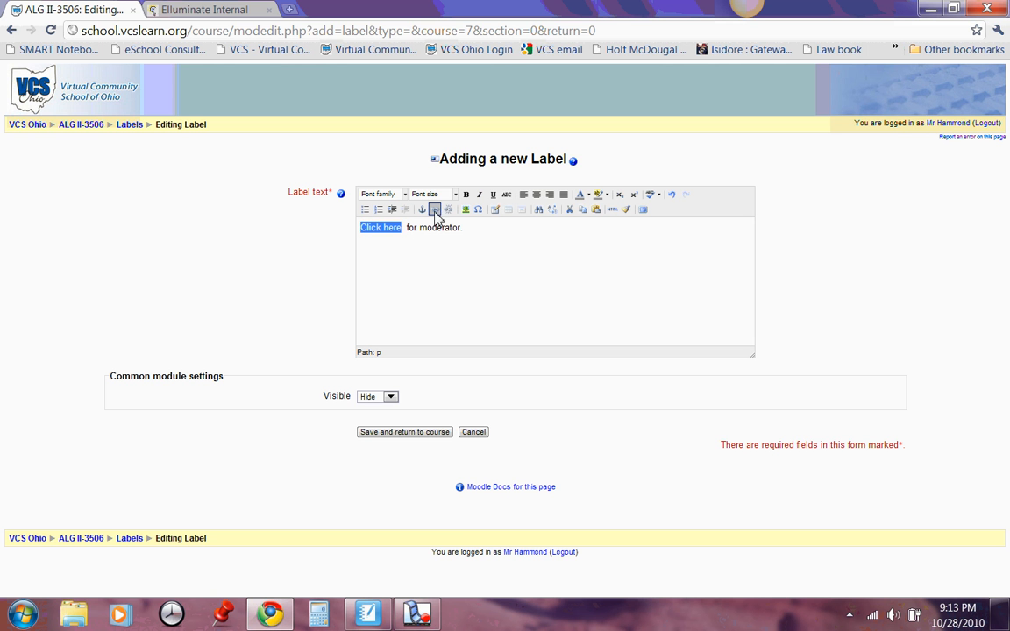
pyautogui.click(435, 209)
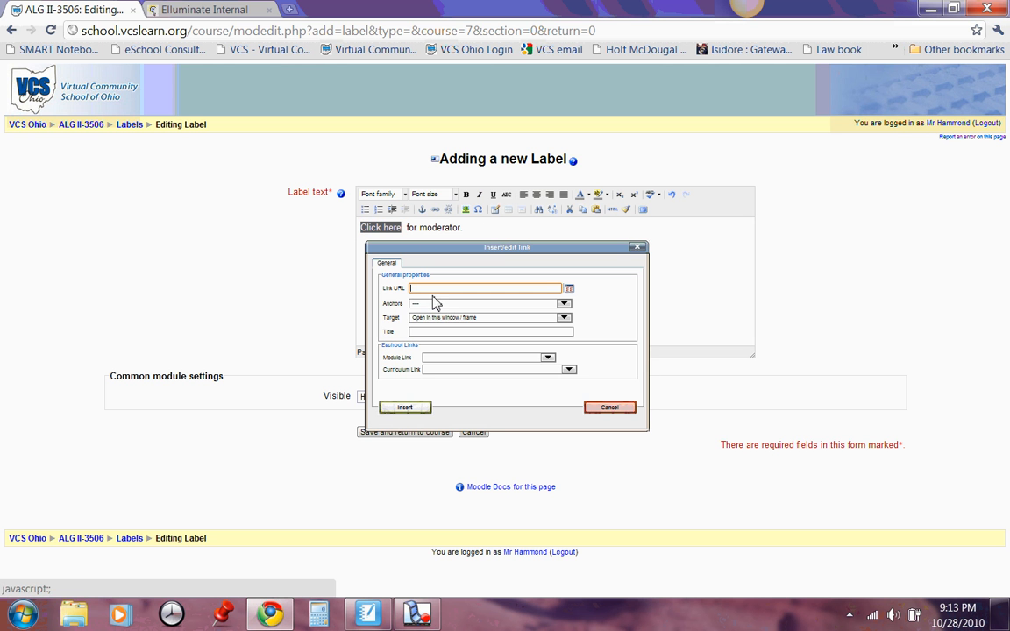
pyautogui.rightClick(454, 290)
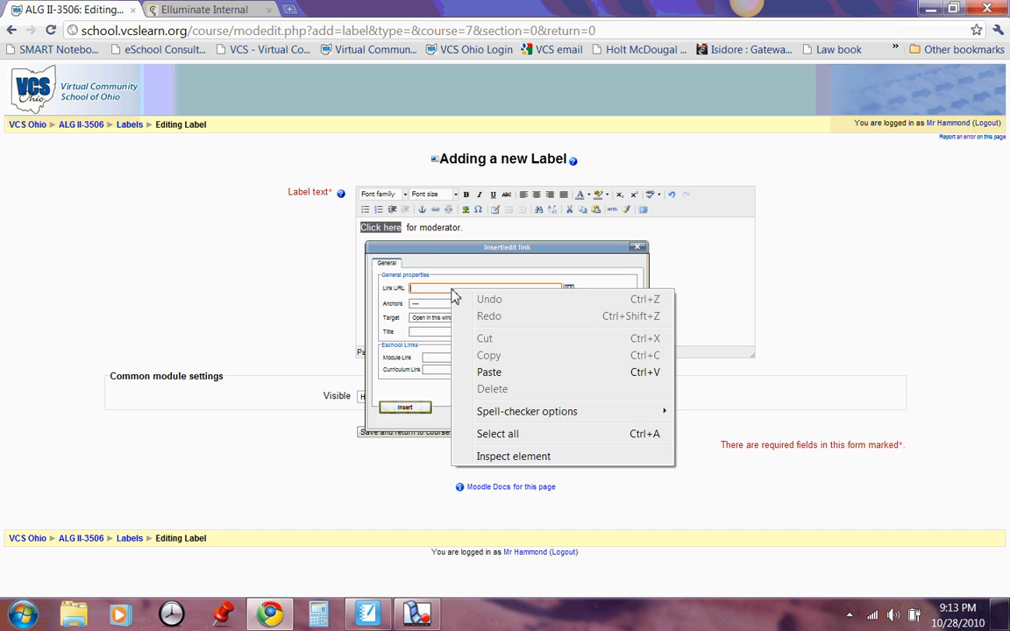
pyautogui.click(489, 375)
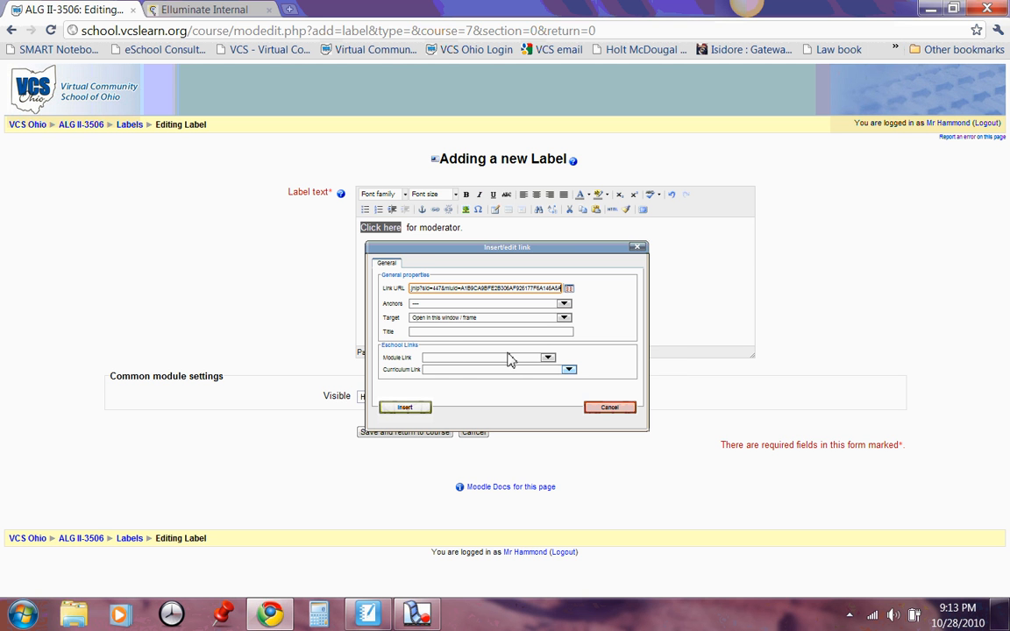
pyautogui.click(564, 317)
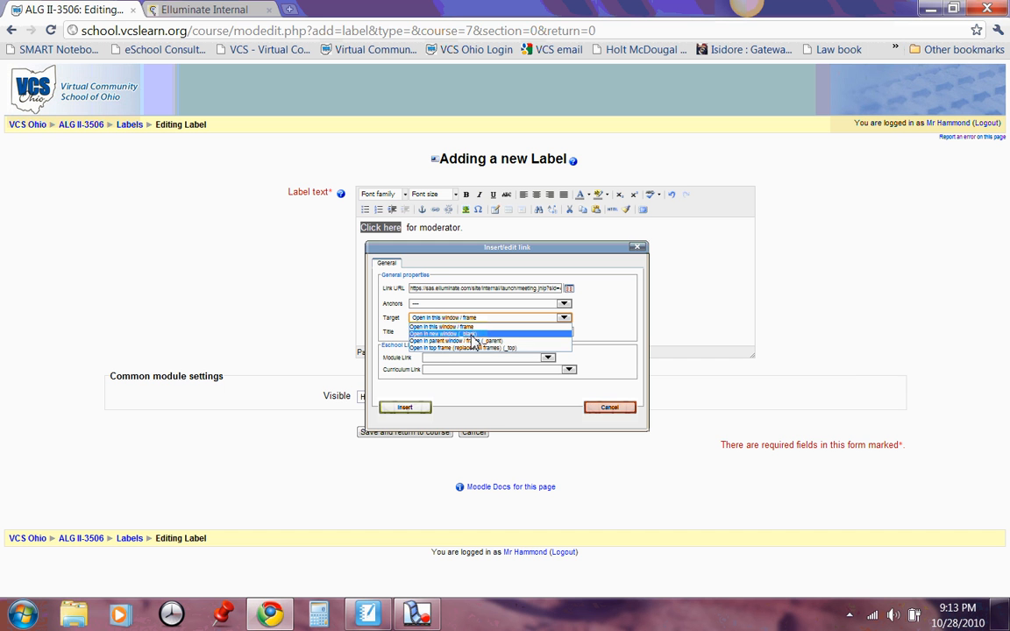
pyautogui.click(476, 334)
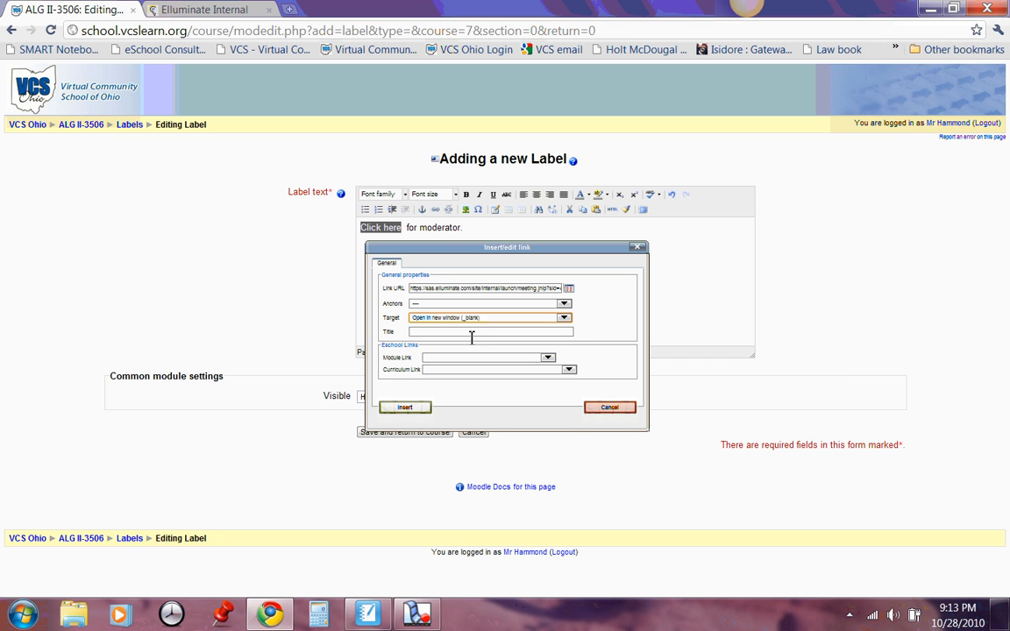
pyautogui.click(411, 409)
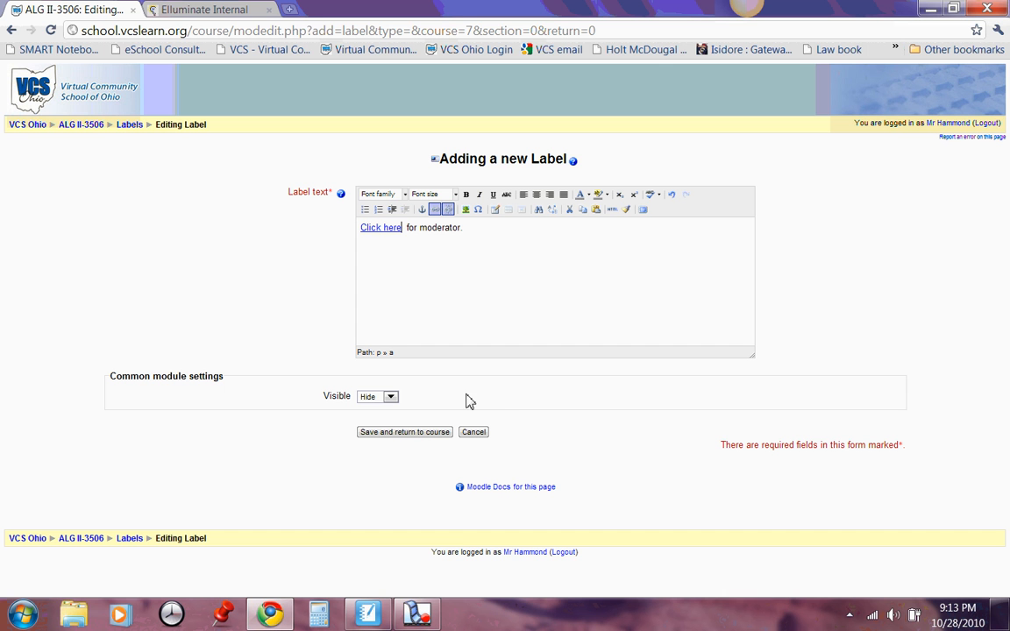
# Save the moderator label and return to its place in the course section, closing the Windows color scheme prompt
pyautogui.click(403, 433)
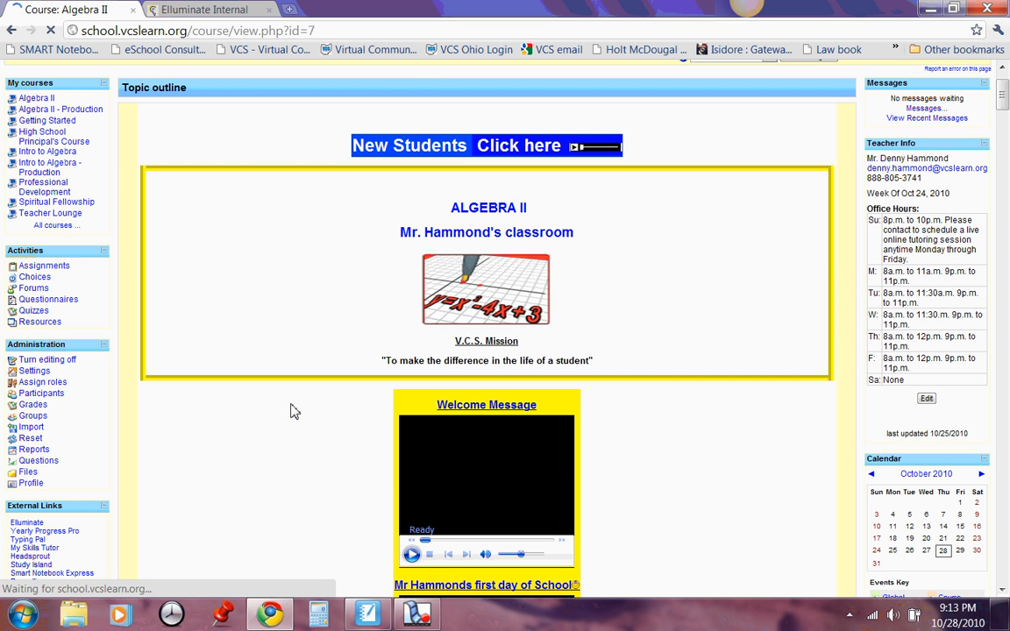
pyautogui.scroll(-4, 291, 410)
pyautogui.scroll(-8, 291, 410)
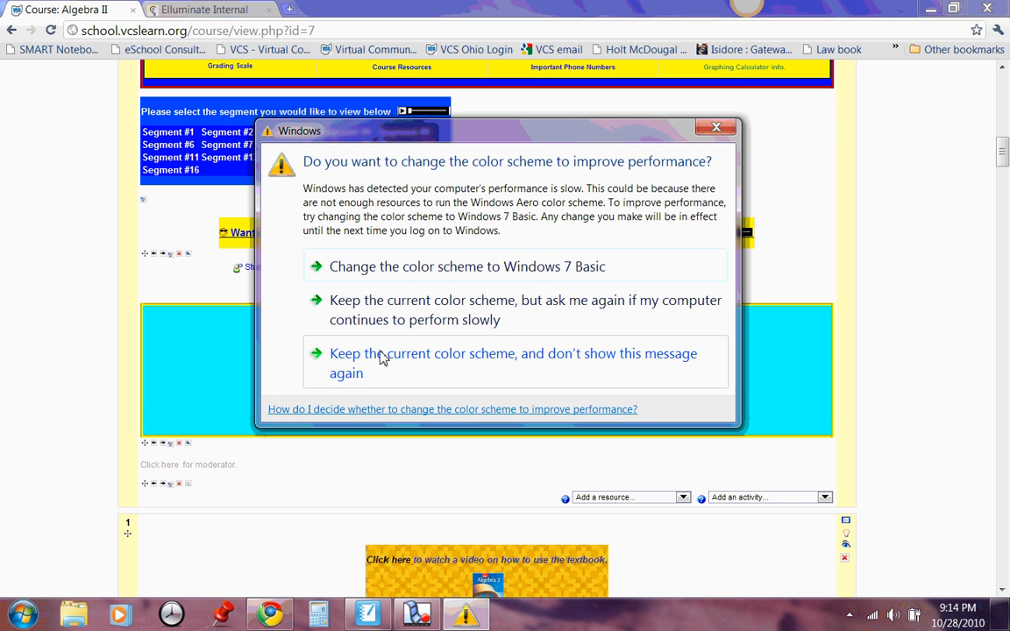
pyautogui.click(715, 129)
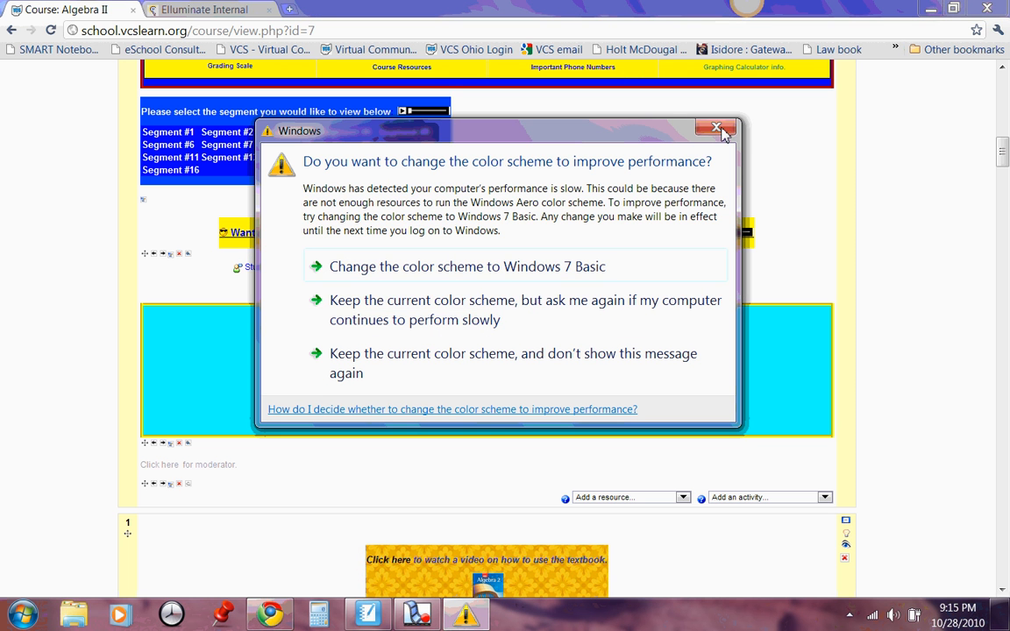
pyautogui.click(717, 128)
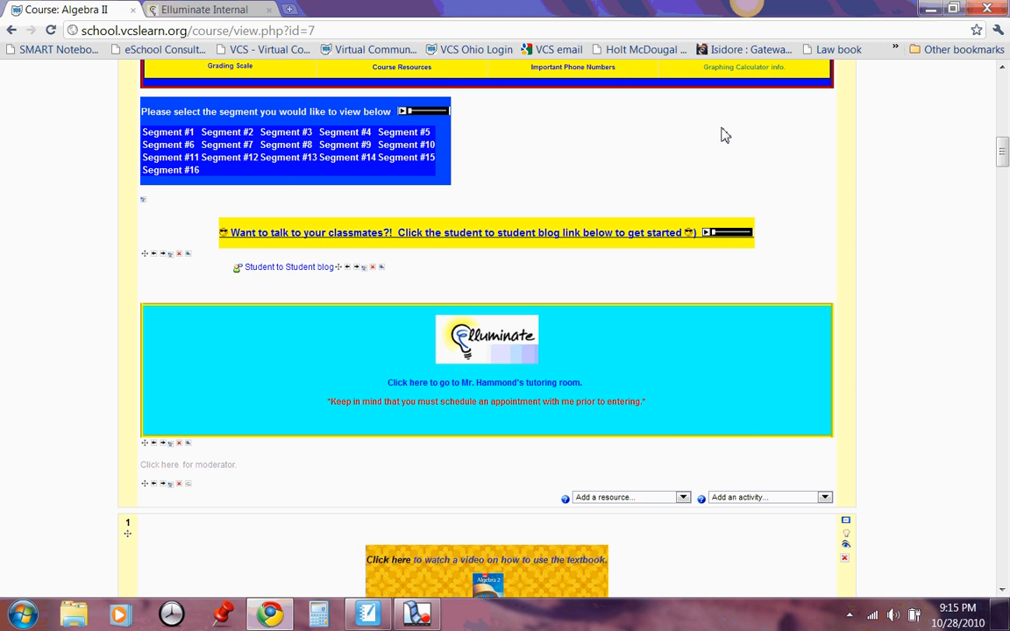
pyautogui.click(417, 614)
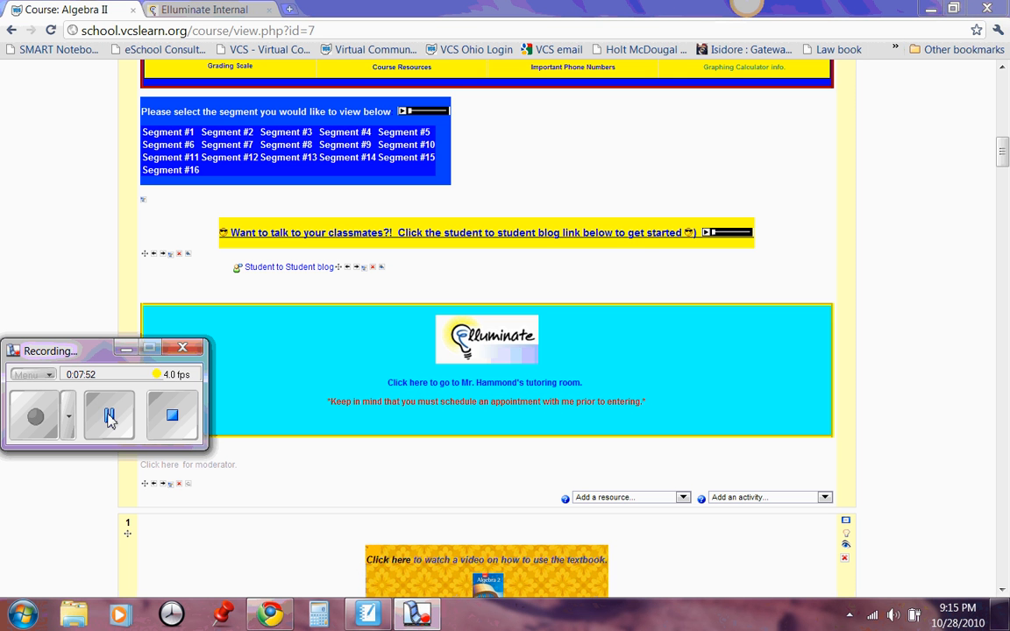
pyautogui.click(125, 350)
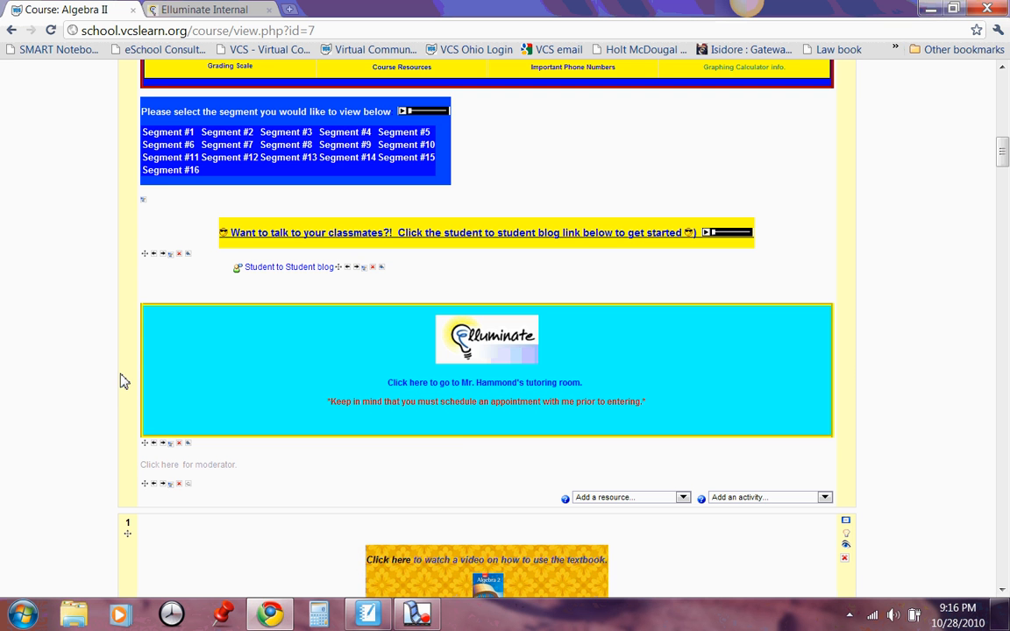
pyautogui.scroll(6, 119, 379)
pyautogui.scroll(5, 121, 382)
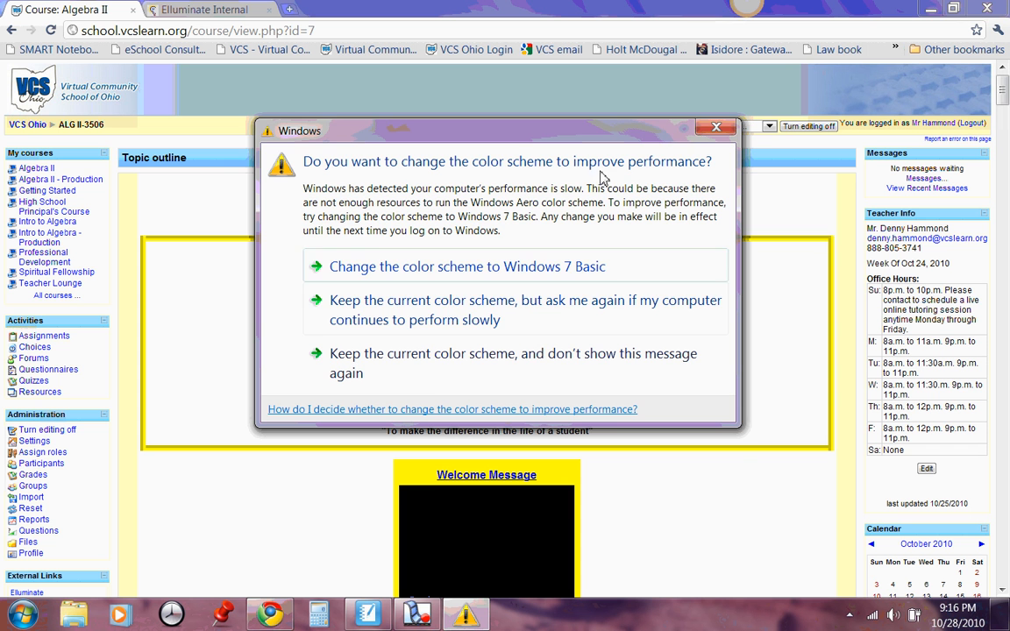
pyautogui.click(715, 128)
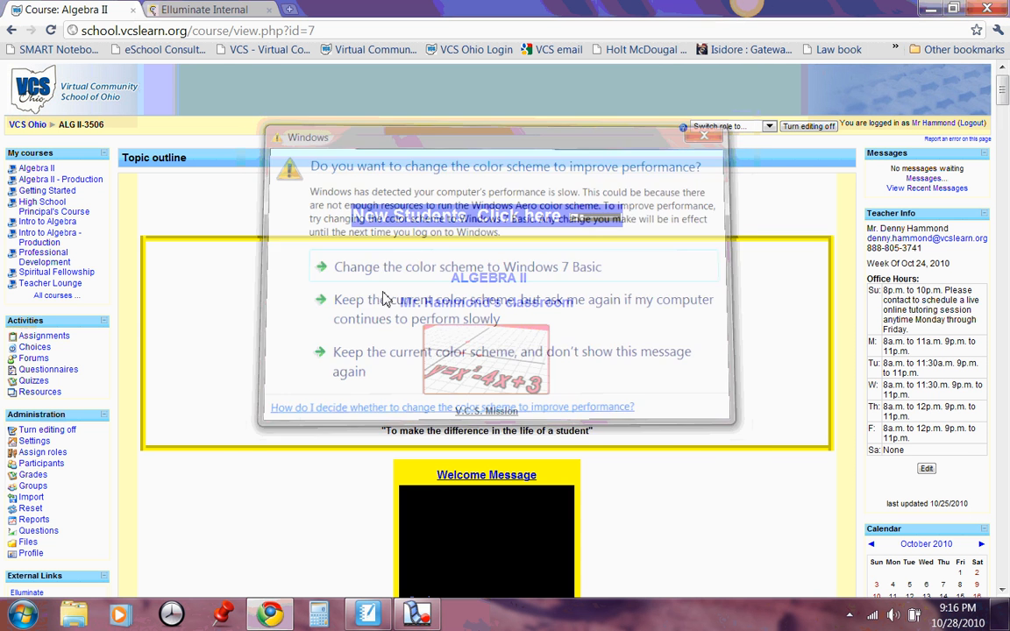
pyautogui.click(418, 611)
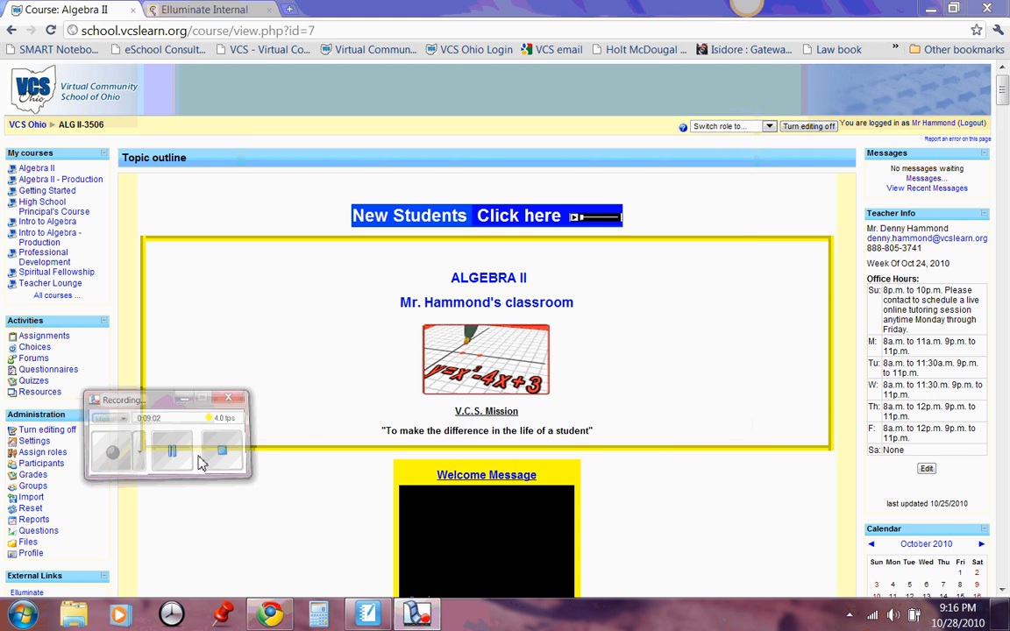